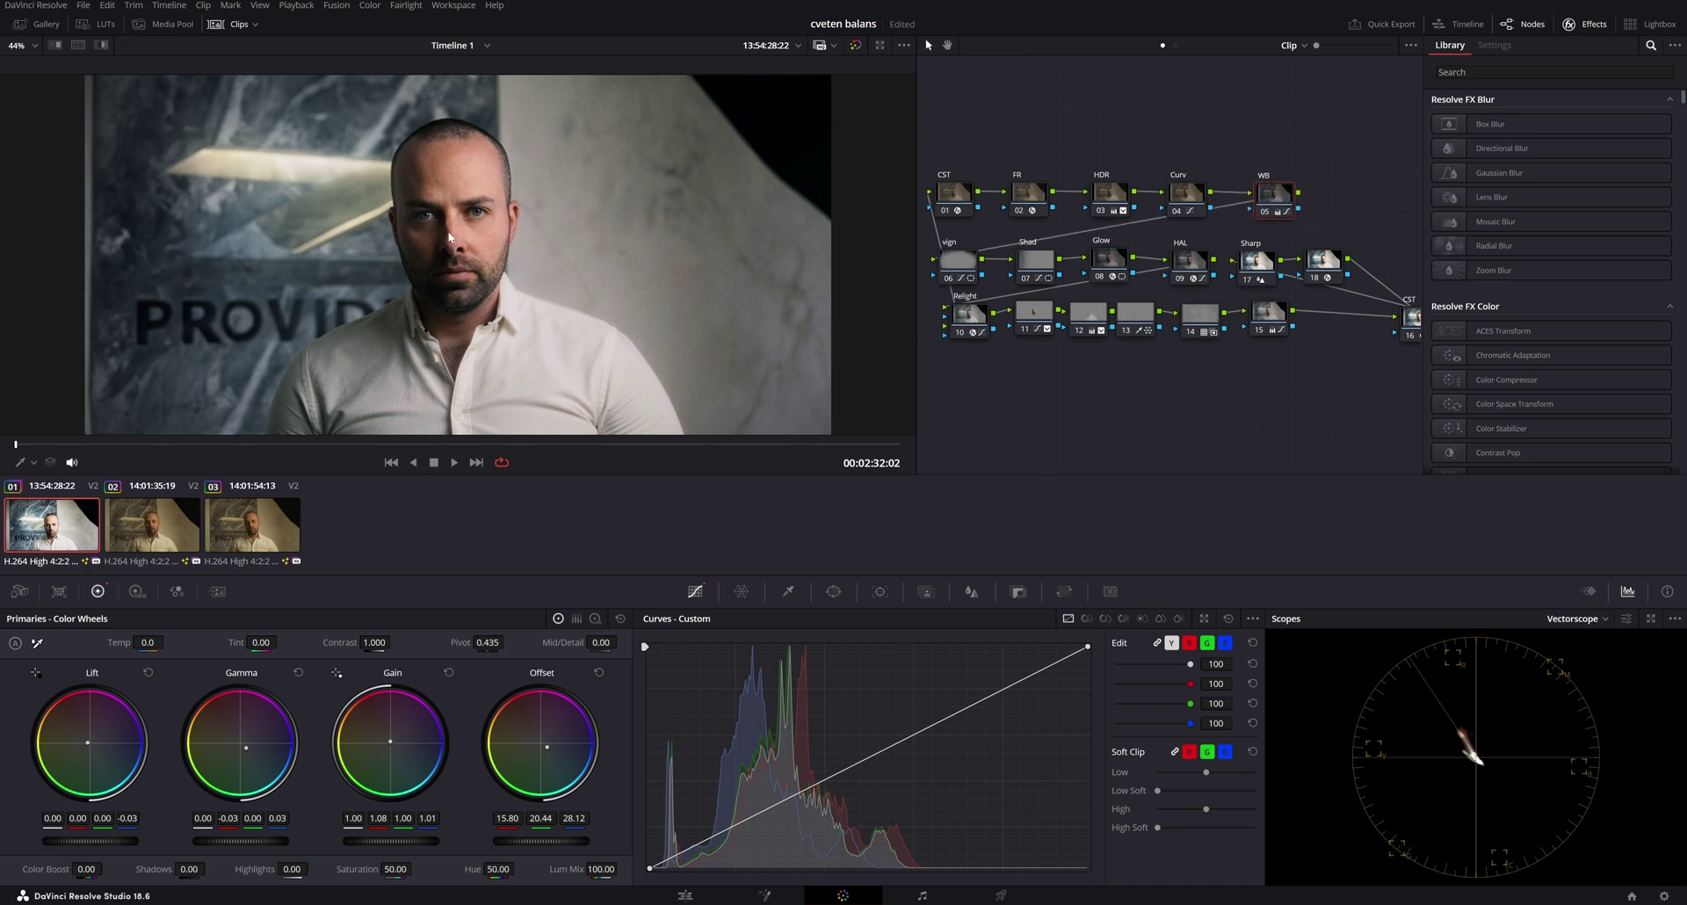
Save, then bypass every node except the WB node to view its correction alone
key(ctrl+s)
drag(1346, 408, 1128, 263)
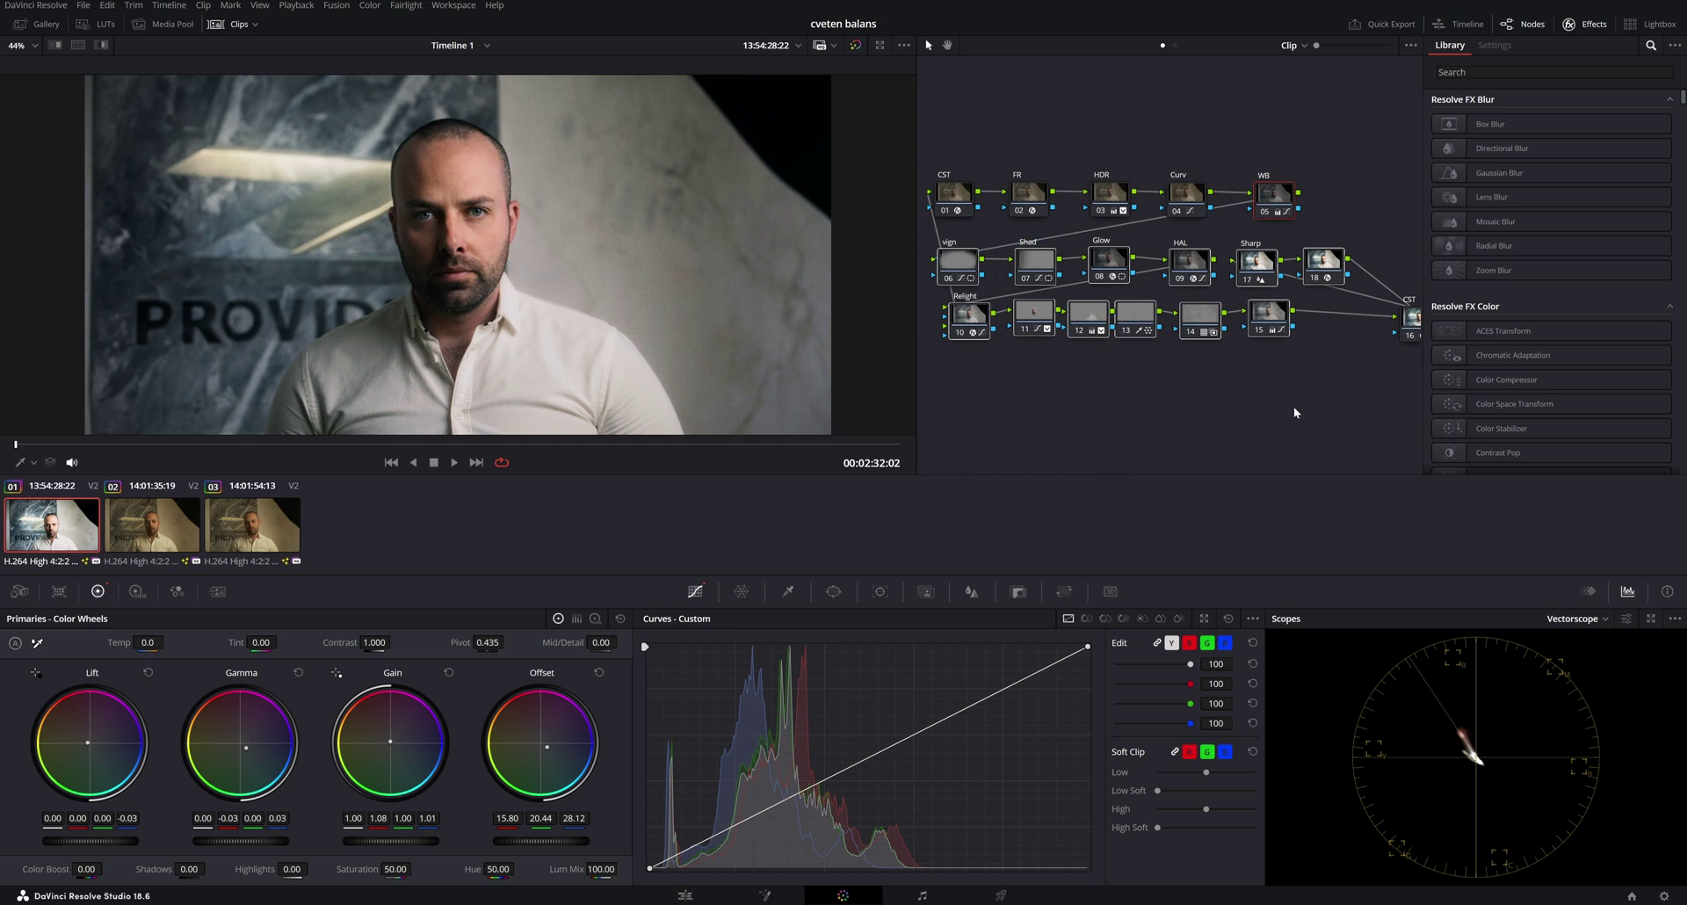
key(alt+d)
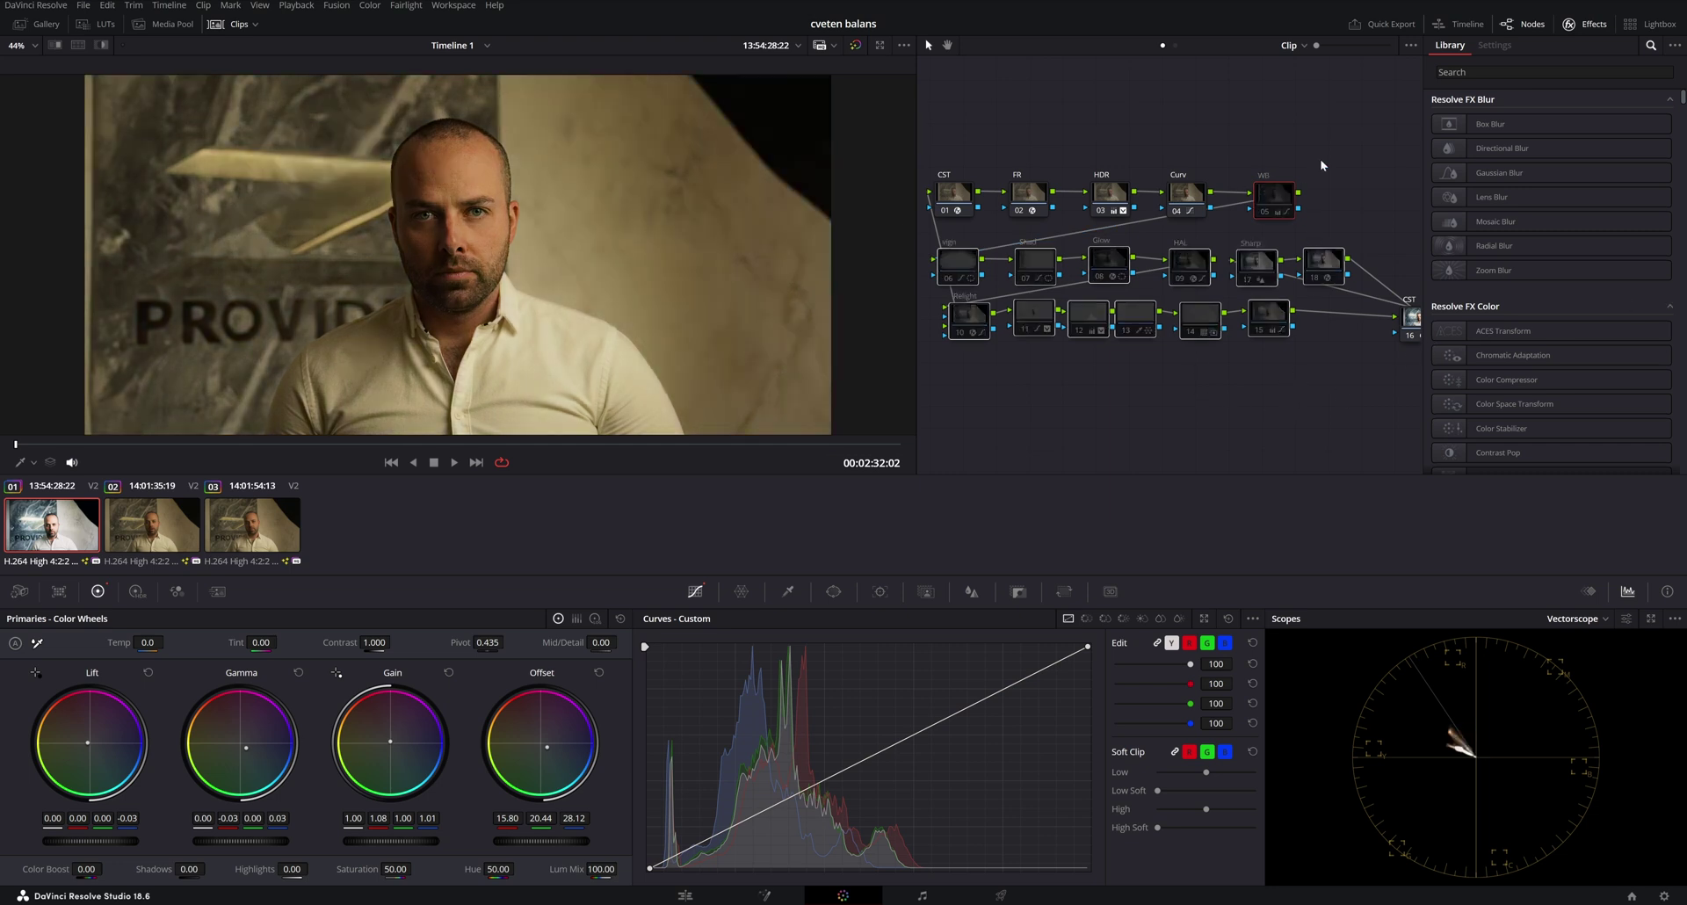
key(ctrl+d)
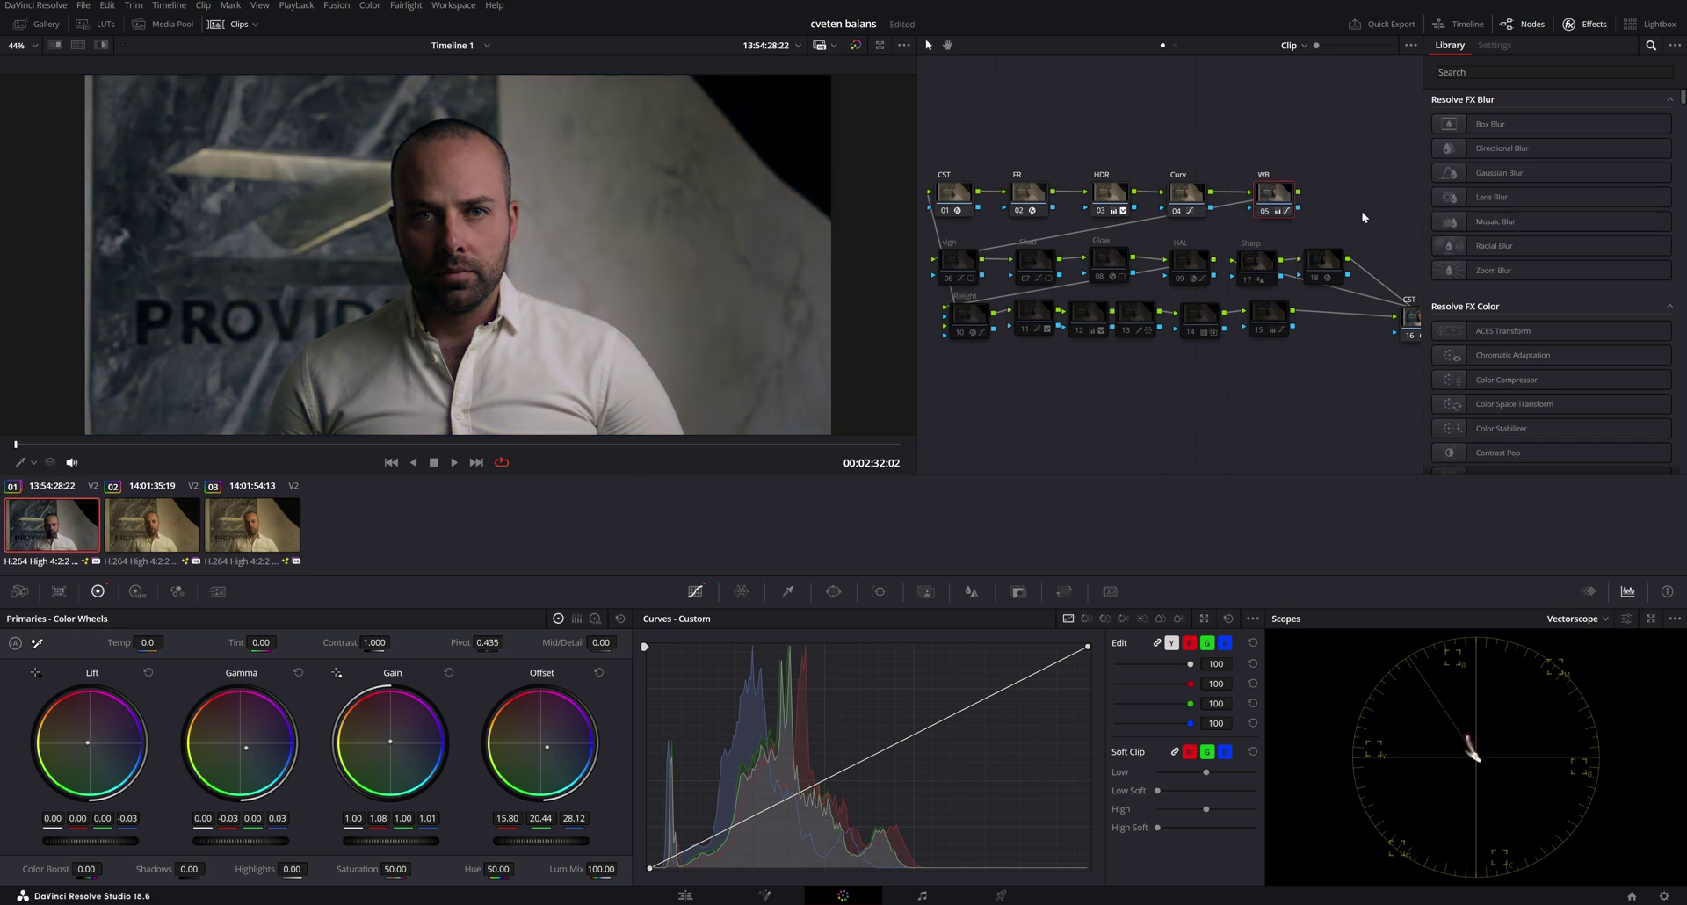
Reset the WB node's grade to bring back the clip's warm yellow cast
right_click(1277, 198)
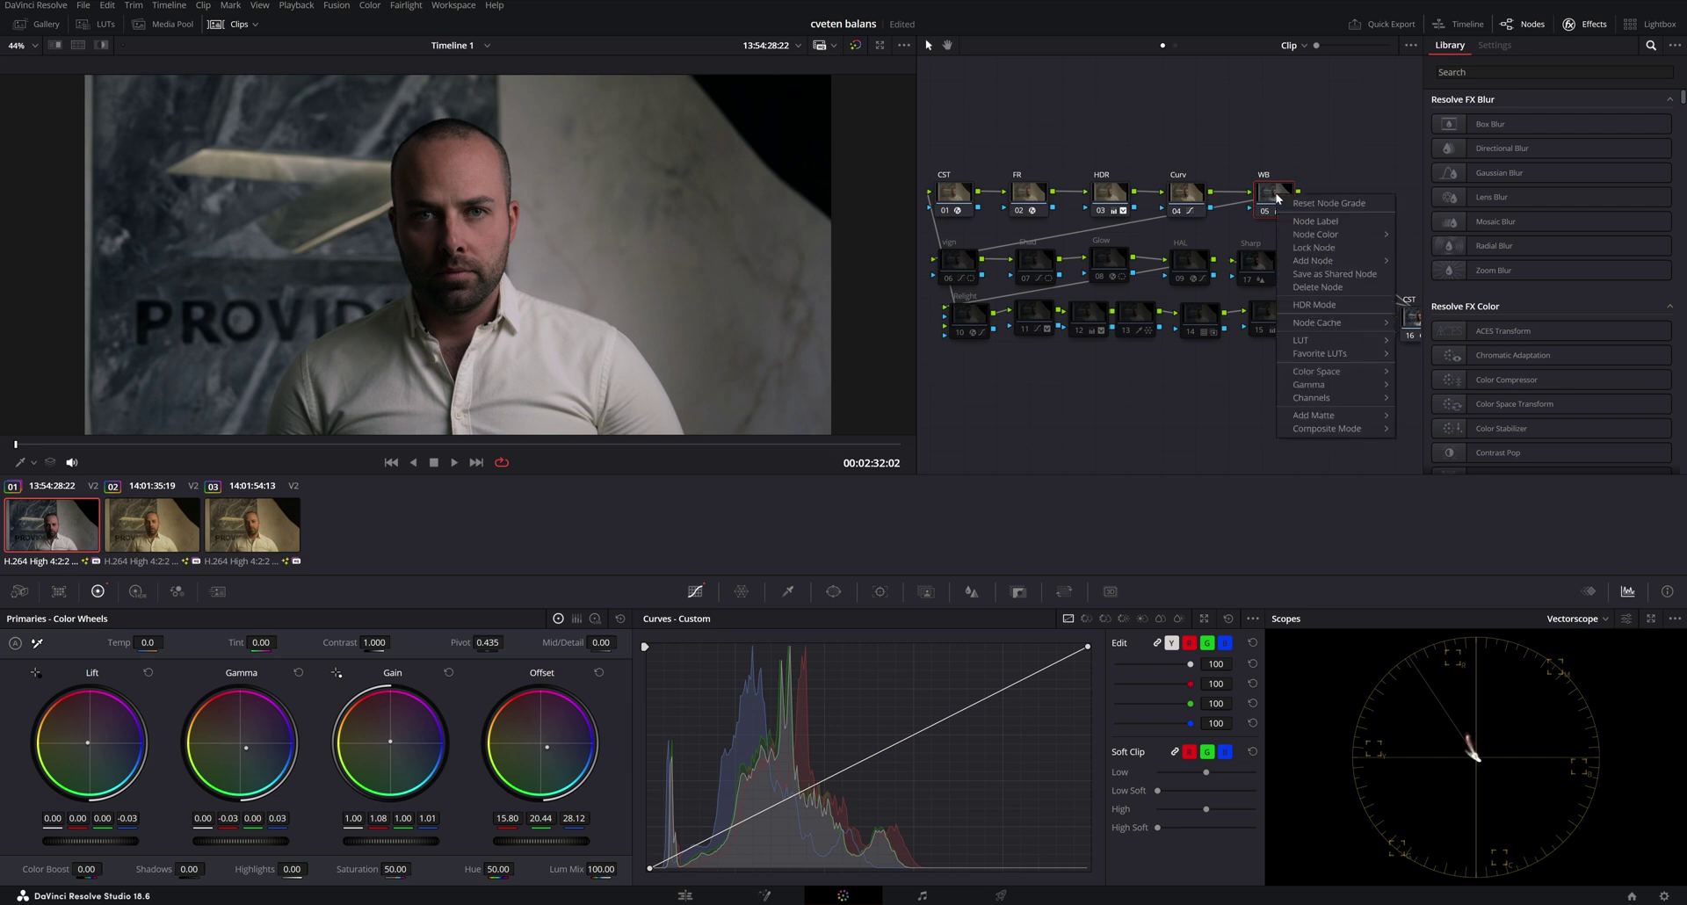
click(1313, 199)
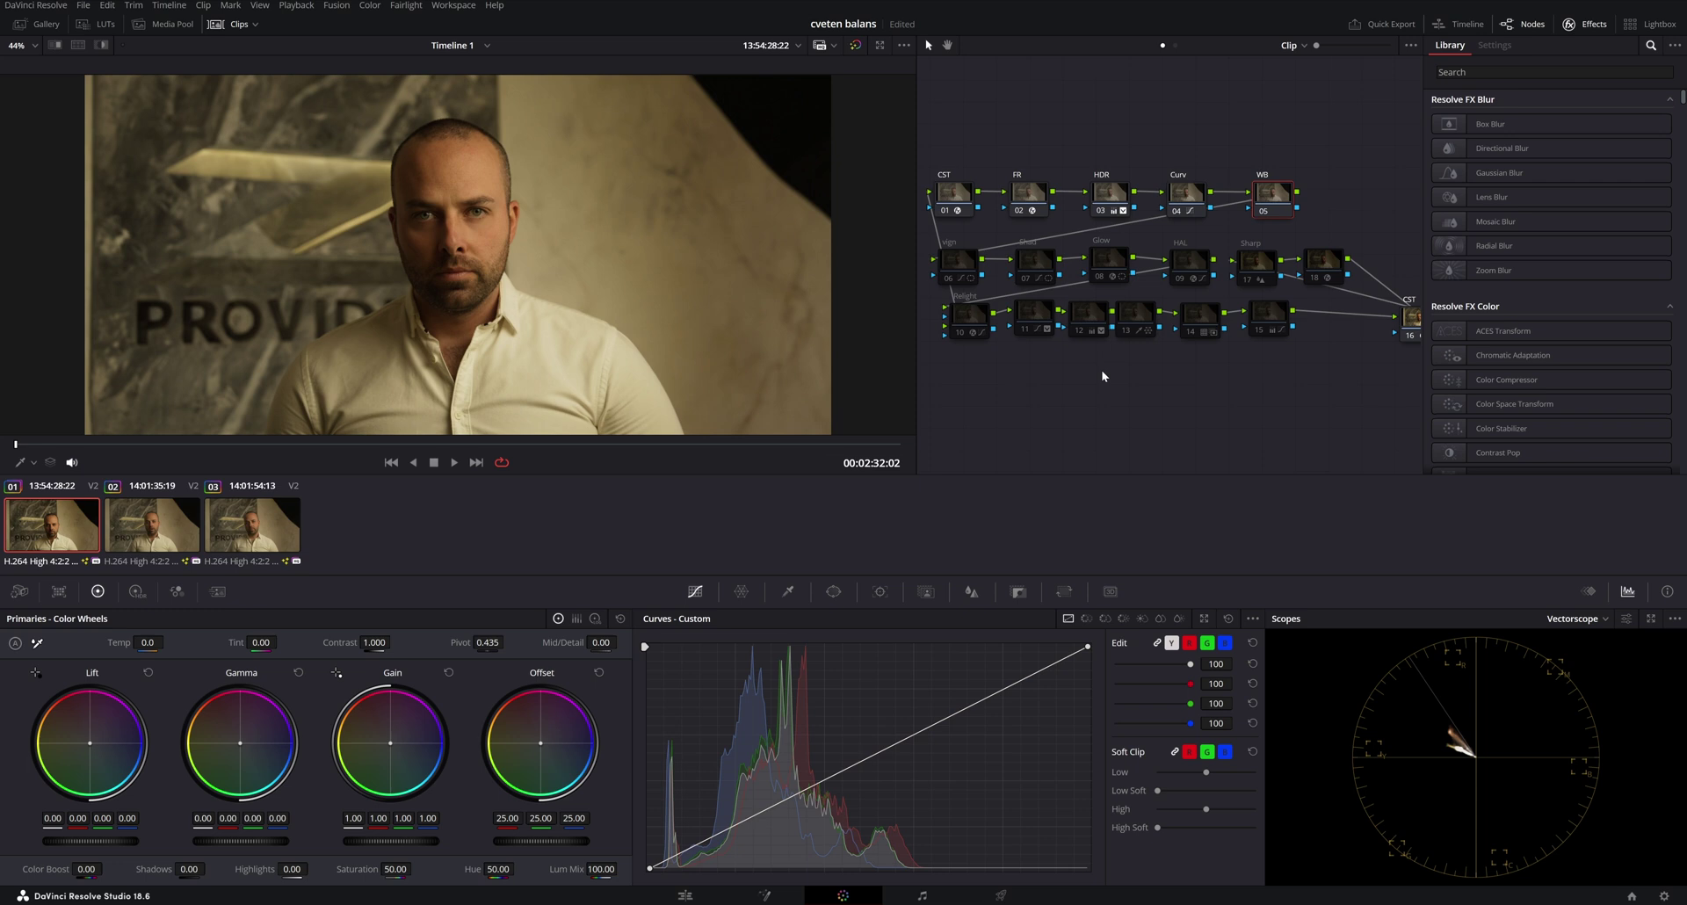
Cool the WB node's Temp to -1470 and raise Tint to 14, saving along the way
key(ctrl+s)
mouse_move(147, 642)
mouse_down()
mouse_move(105, 642)
mouse_move(156, 642)
mouse_move(146, 625)
mouse_move(150, 642)
mouse_up()
drag(236, 643, 260, 642)
drag(150, 644, 132, 644)
key(ctrl+s)
Shift the Offset away from yellow and refine to Tint 19 and Temp -1330
drag(540, 742, 539, 742)
drag(261, 642, 272, 642)
drag(149, 643, 163, 642)
drag(1264, 204, 1271, 204)
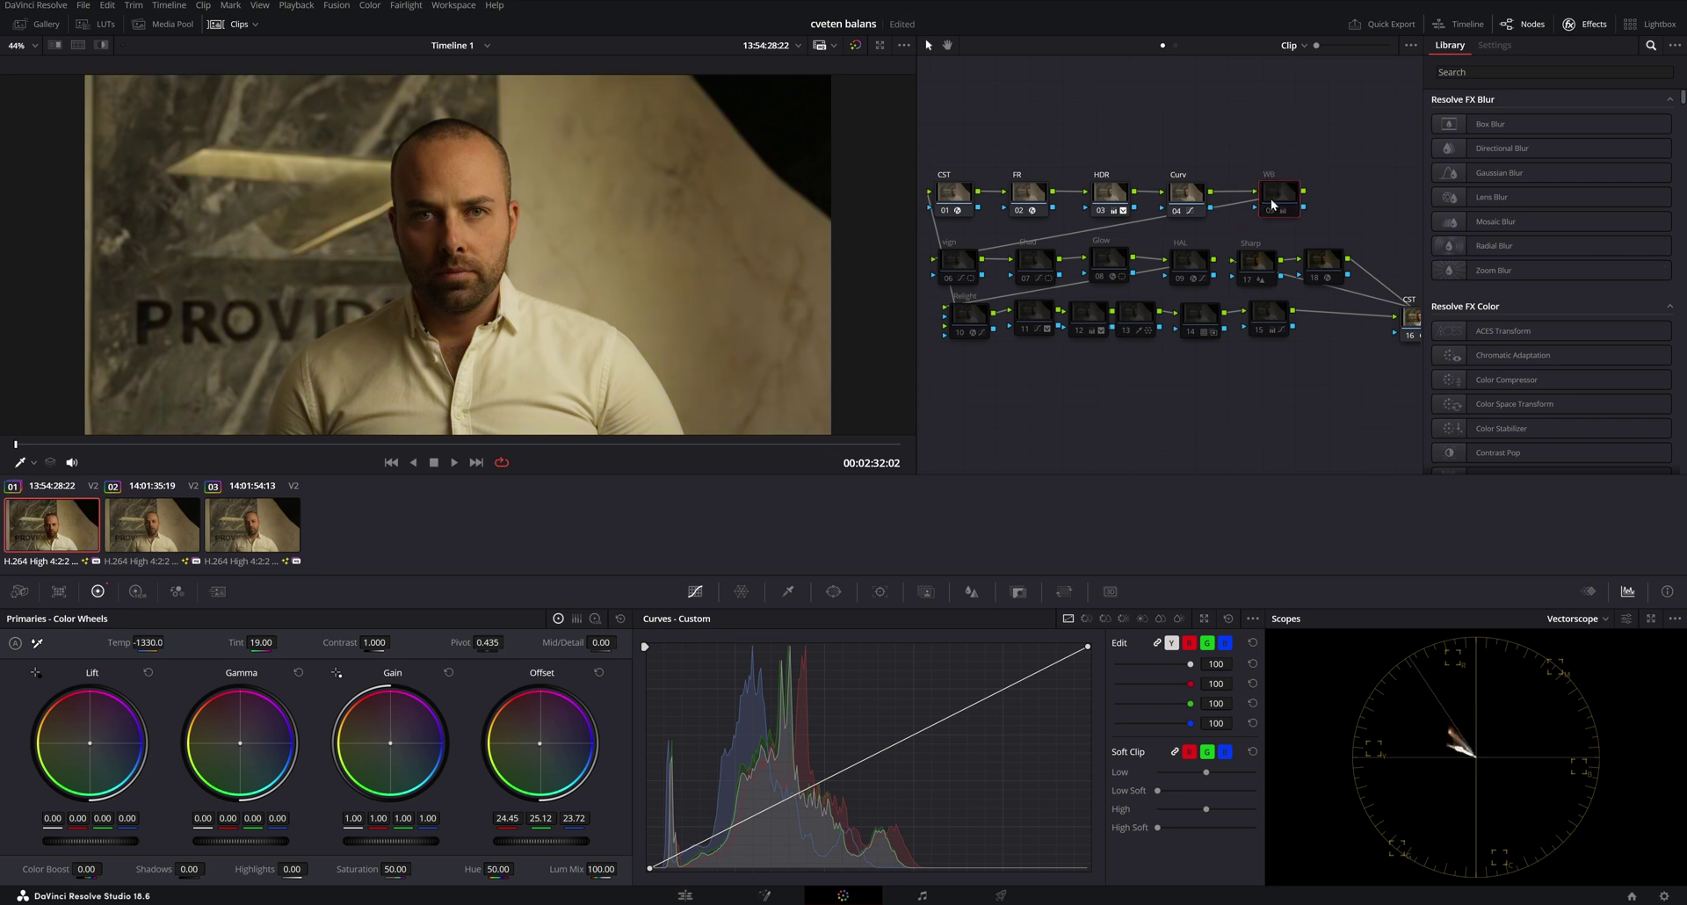
Re-enable nodes 06–18 so the full grade includes the white-balance fix
click(1271, 203)
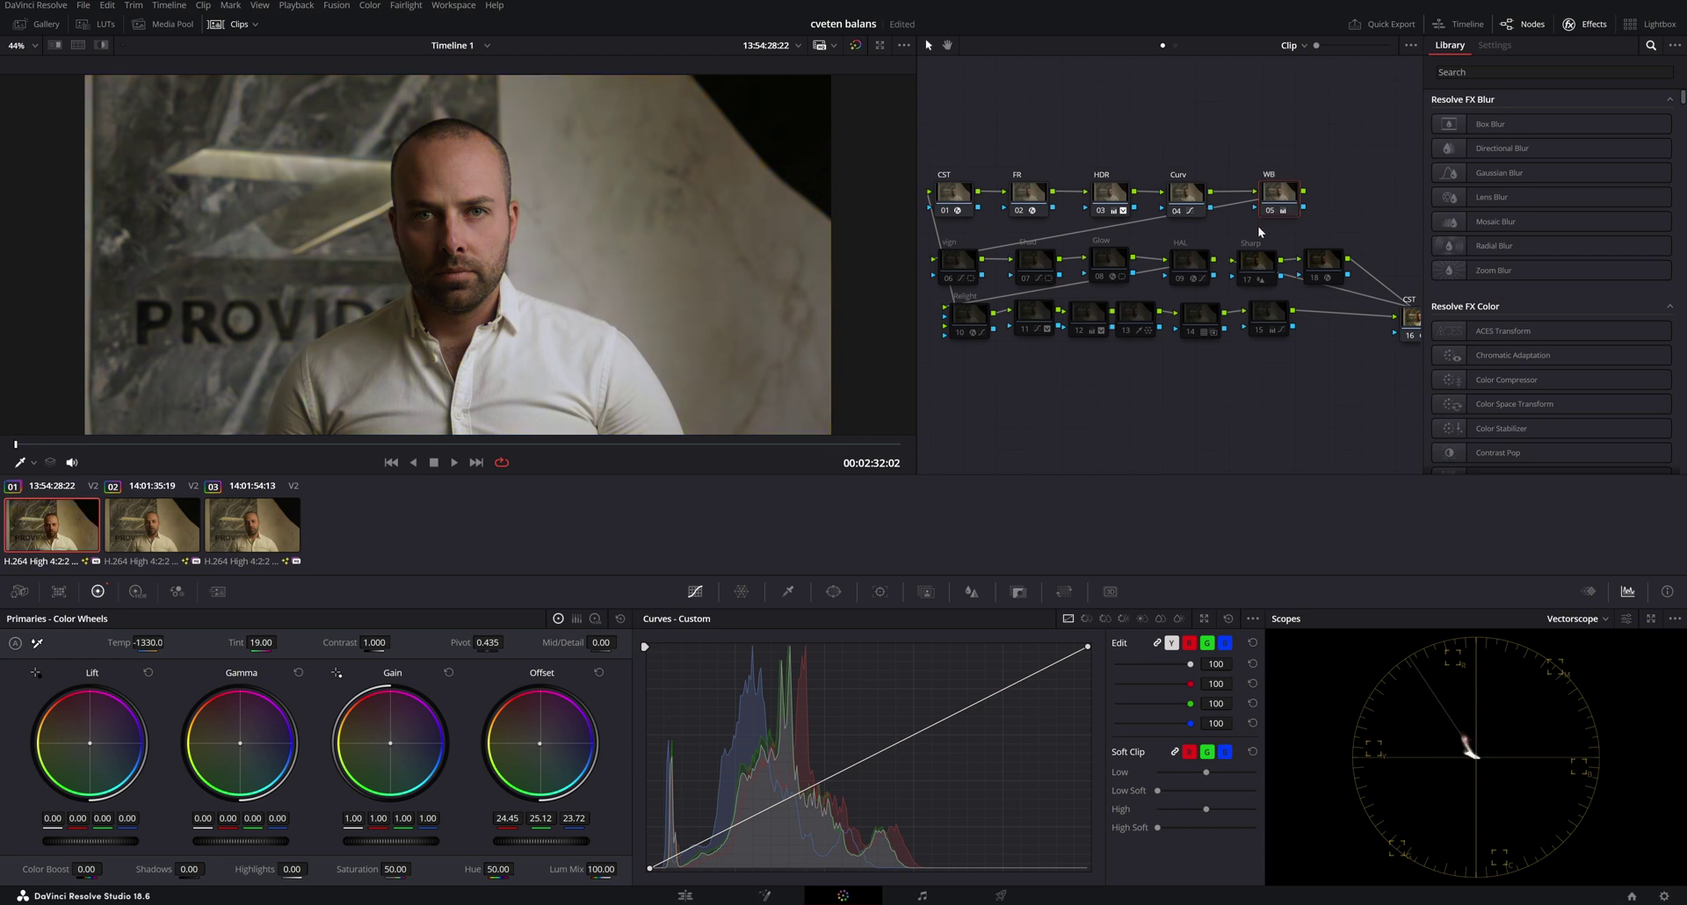
key(ctrl+z)
drag(944, 362, 1335, 269)
key(ctrl+d)
key(ctrl+d)
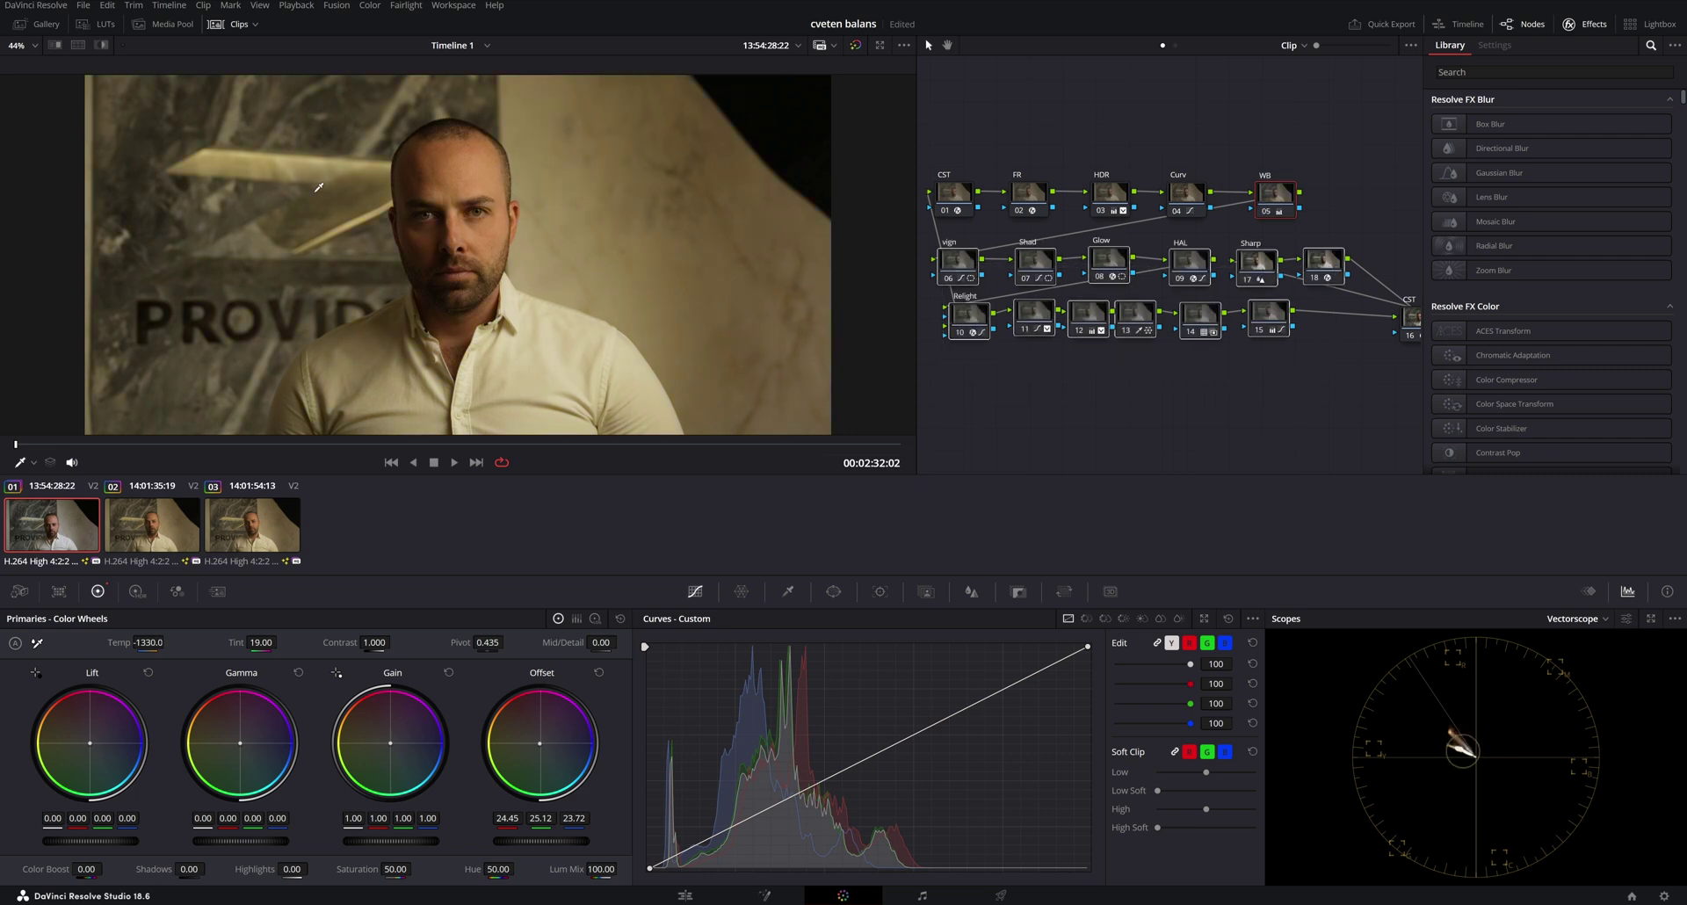
key(ctrl+d)
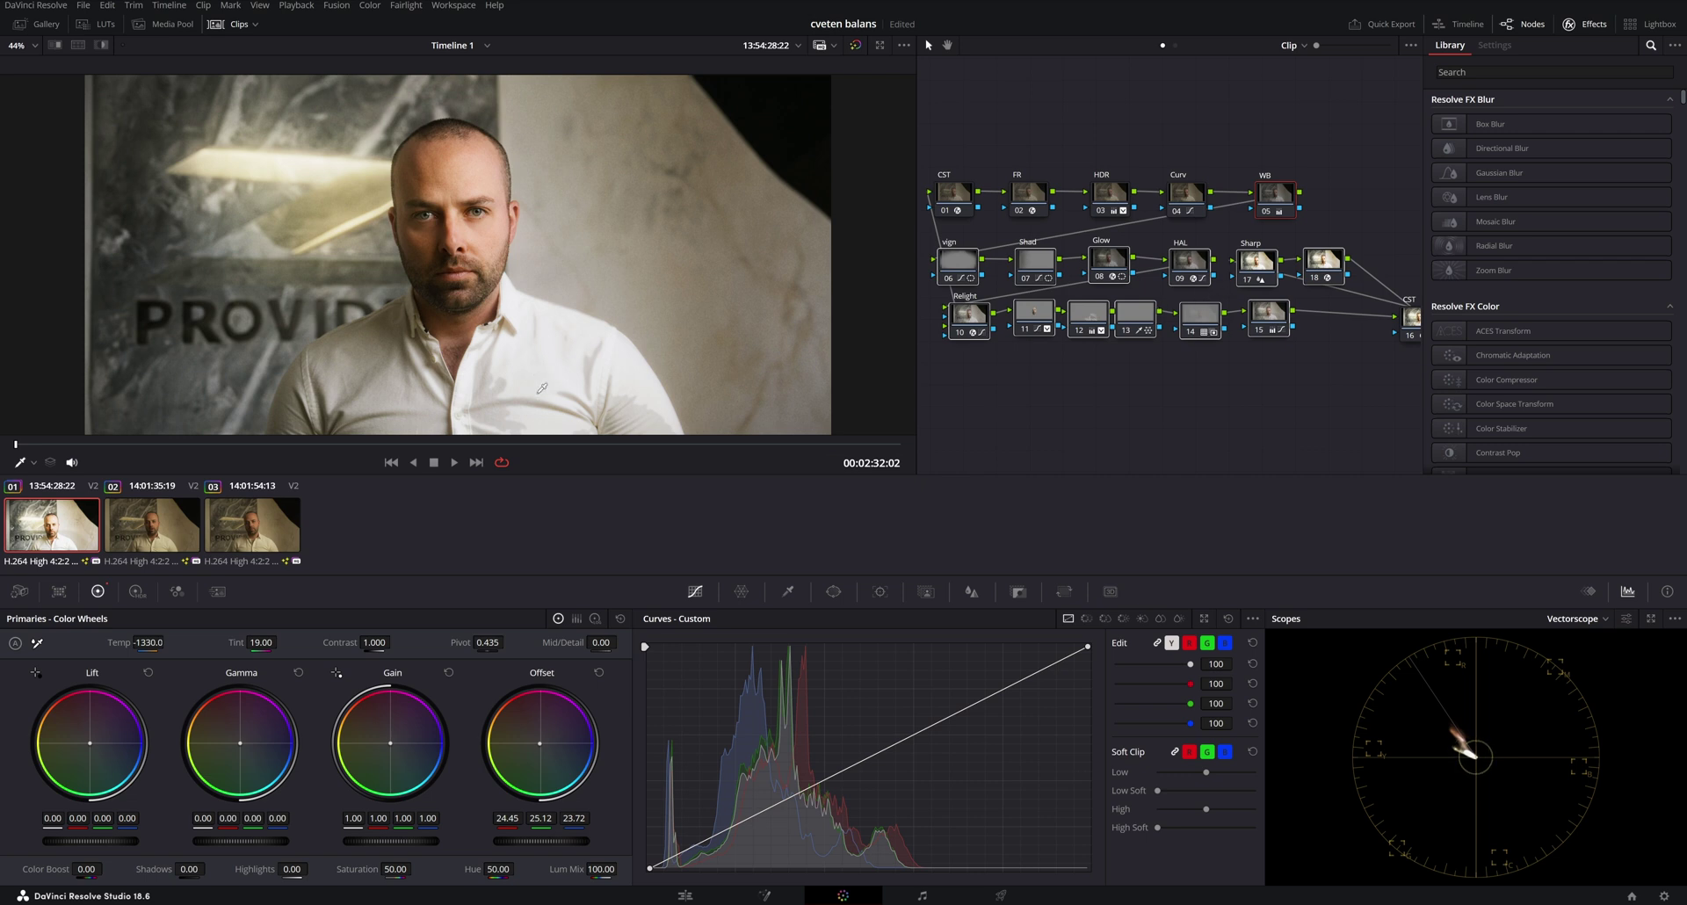
Check node 12 and the WB node's Temp and Tint values, then save
click(1090, 327)
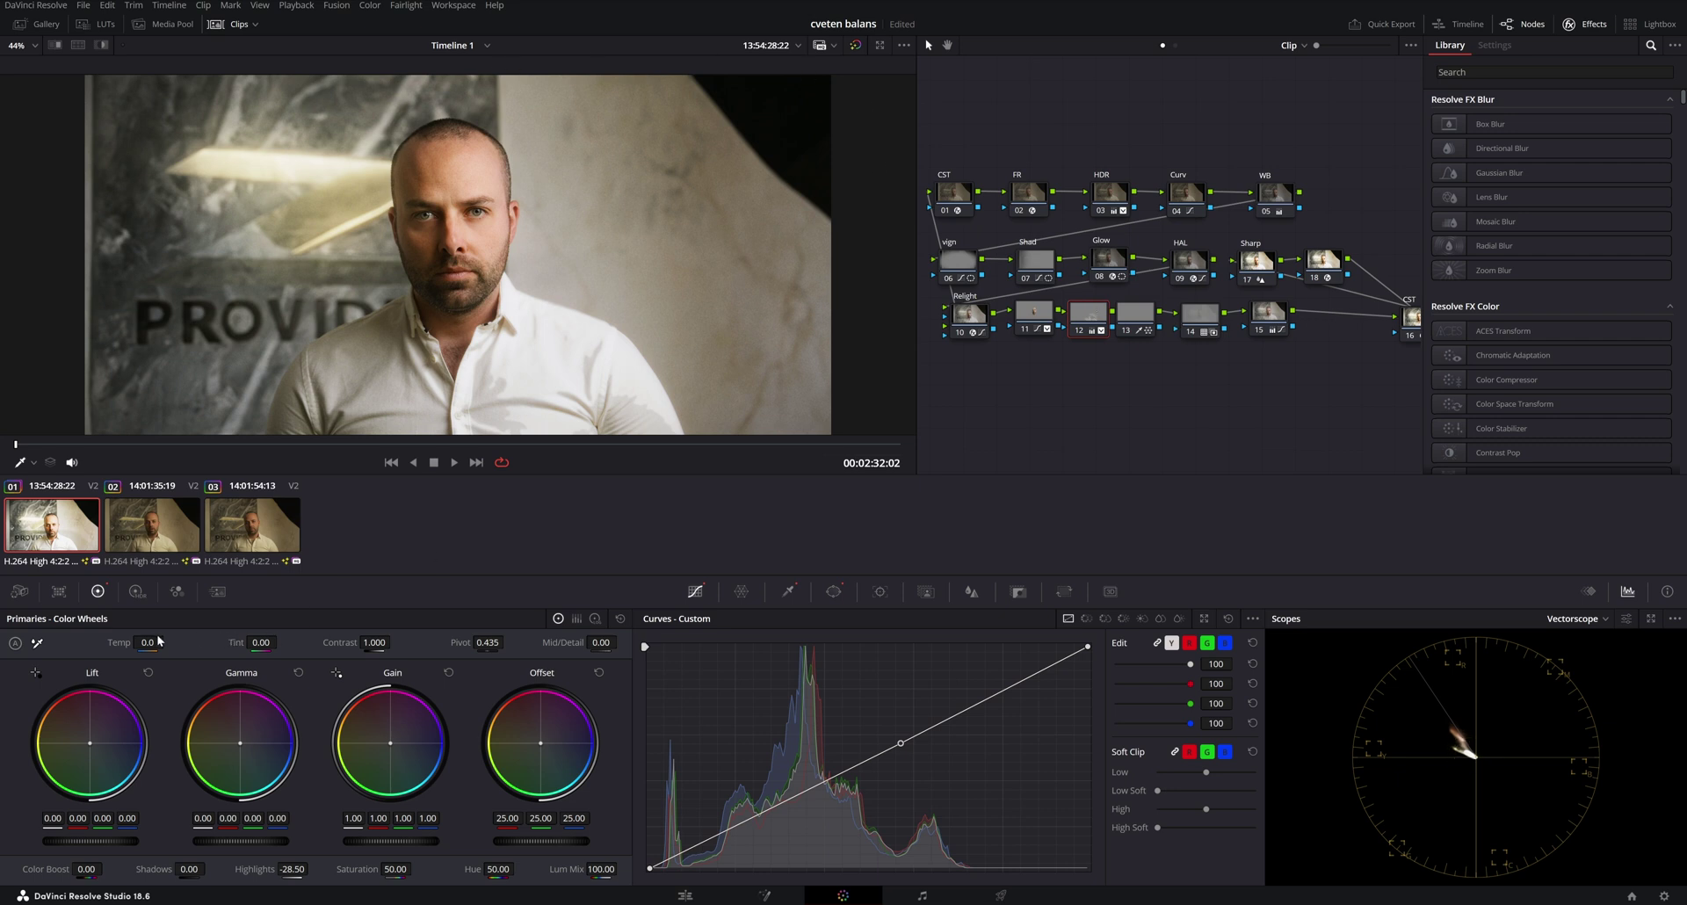
click(1275, 193)
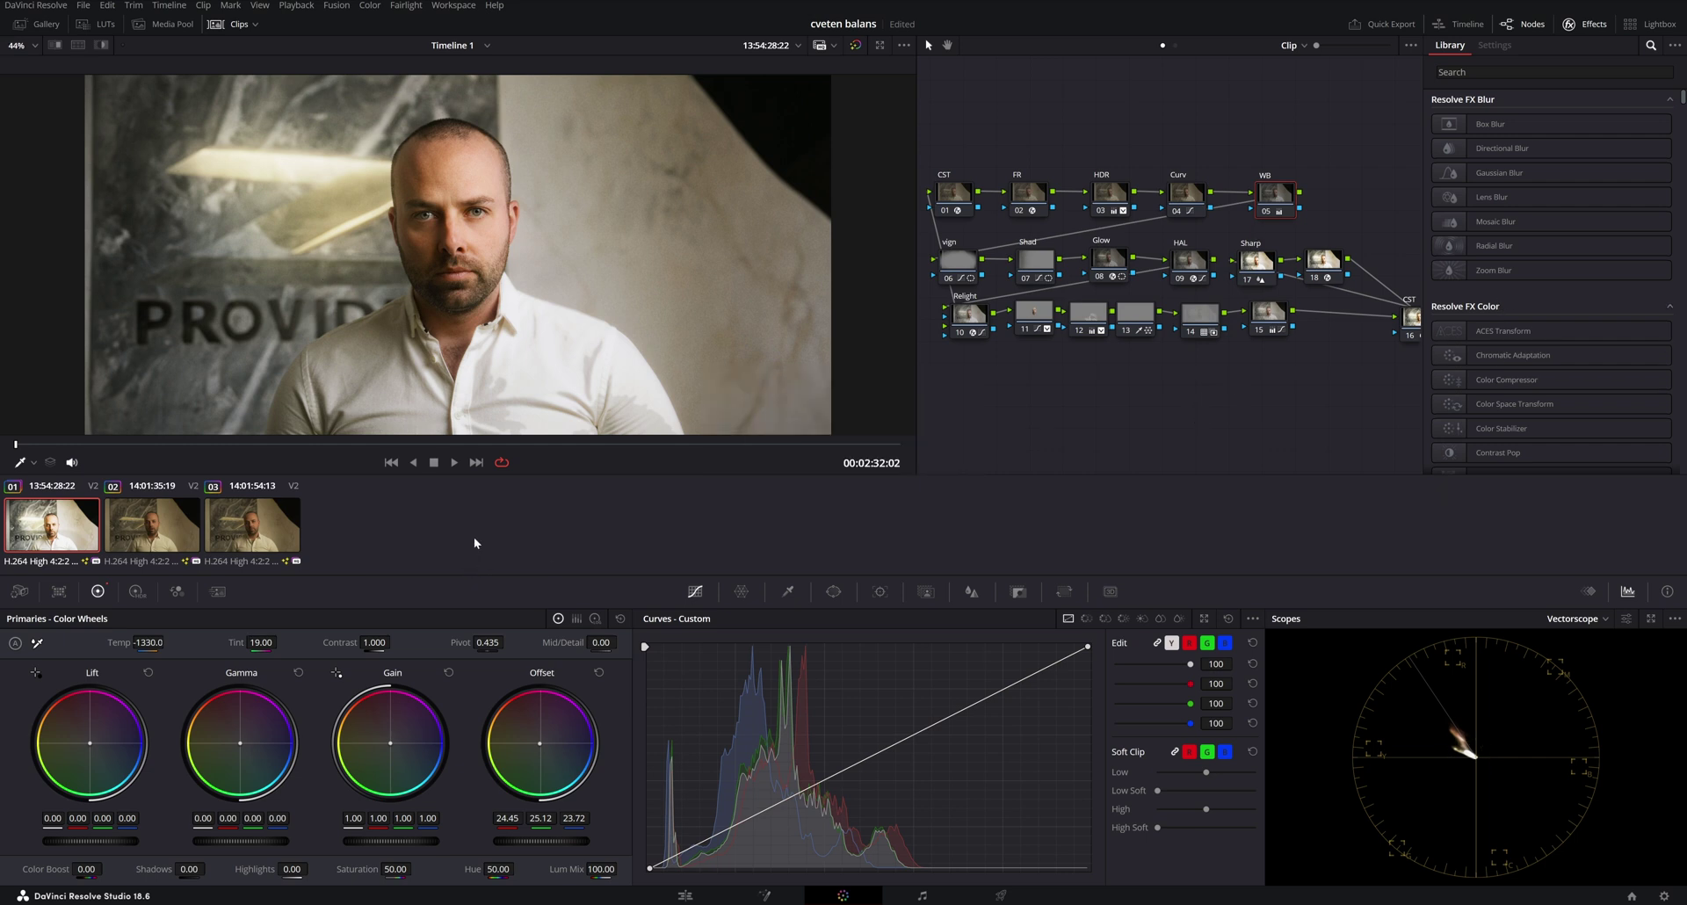
key(ctrl+s)
Nudge the WB node slightly in the node editor graph
drag(1273, 203, 1280, 205)
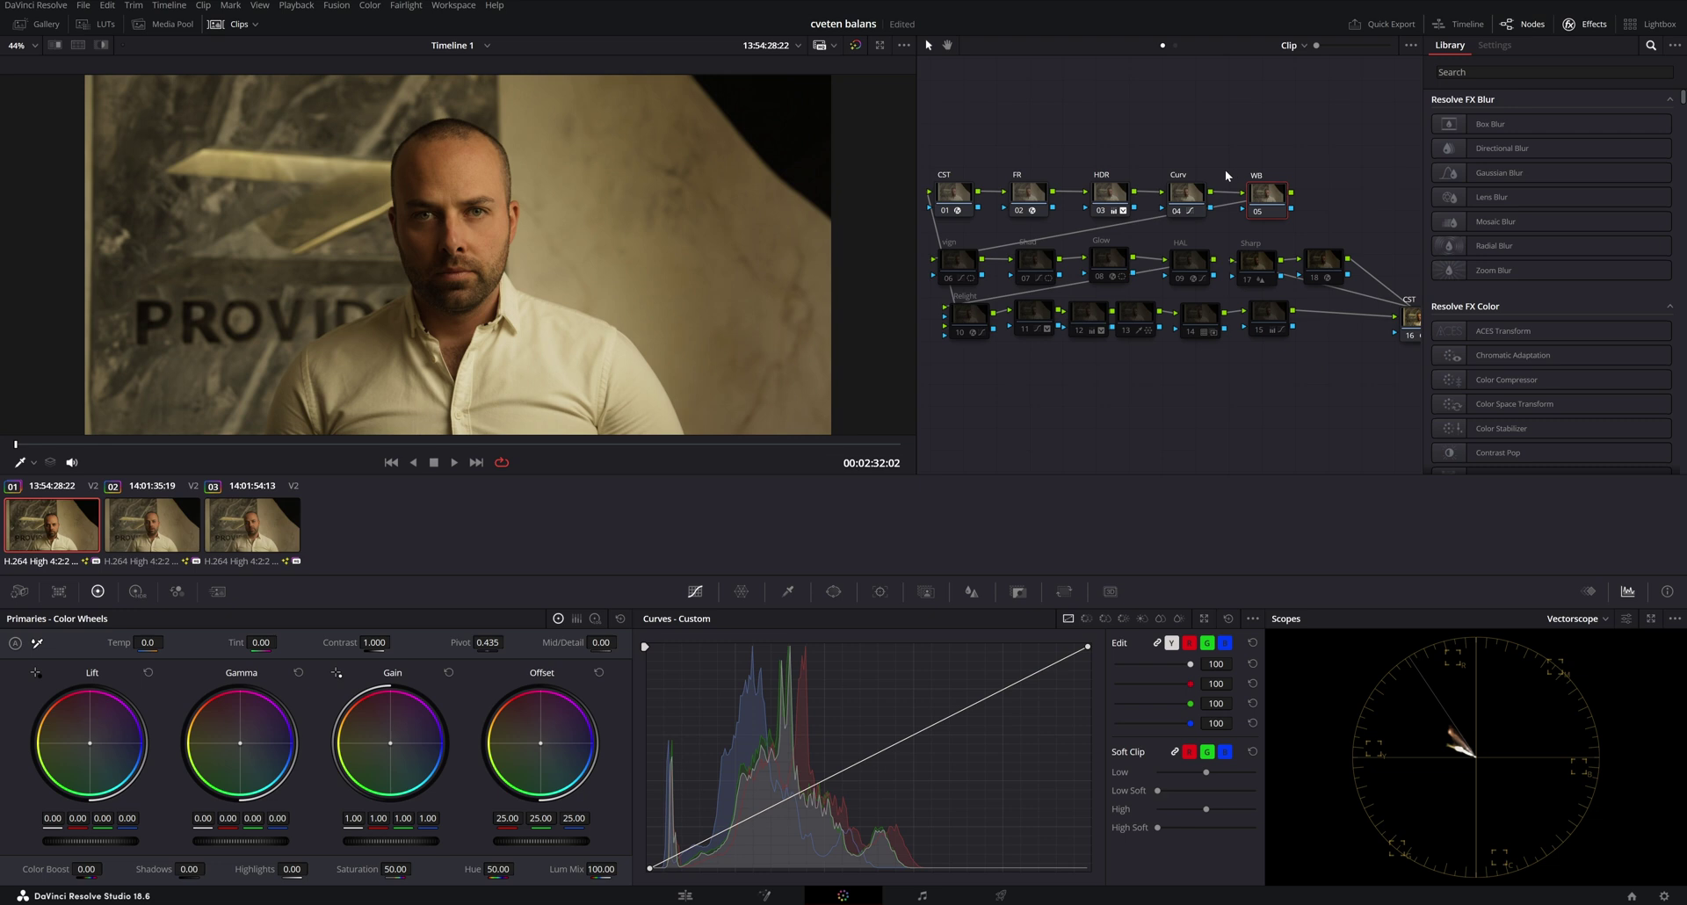
drag(1265, 194, 1267, 197)
Switch the scope to Waveform and set the Offset balance to 14.20, 18.92, 29.96
click(1573, 620)
click(1581, 654)
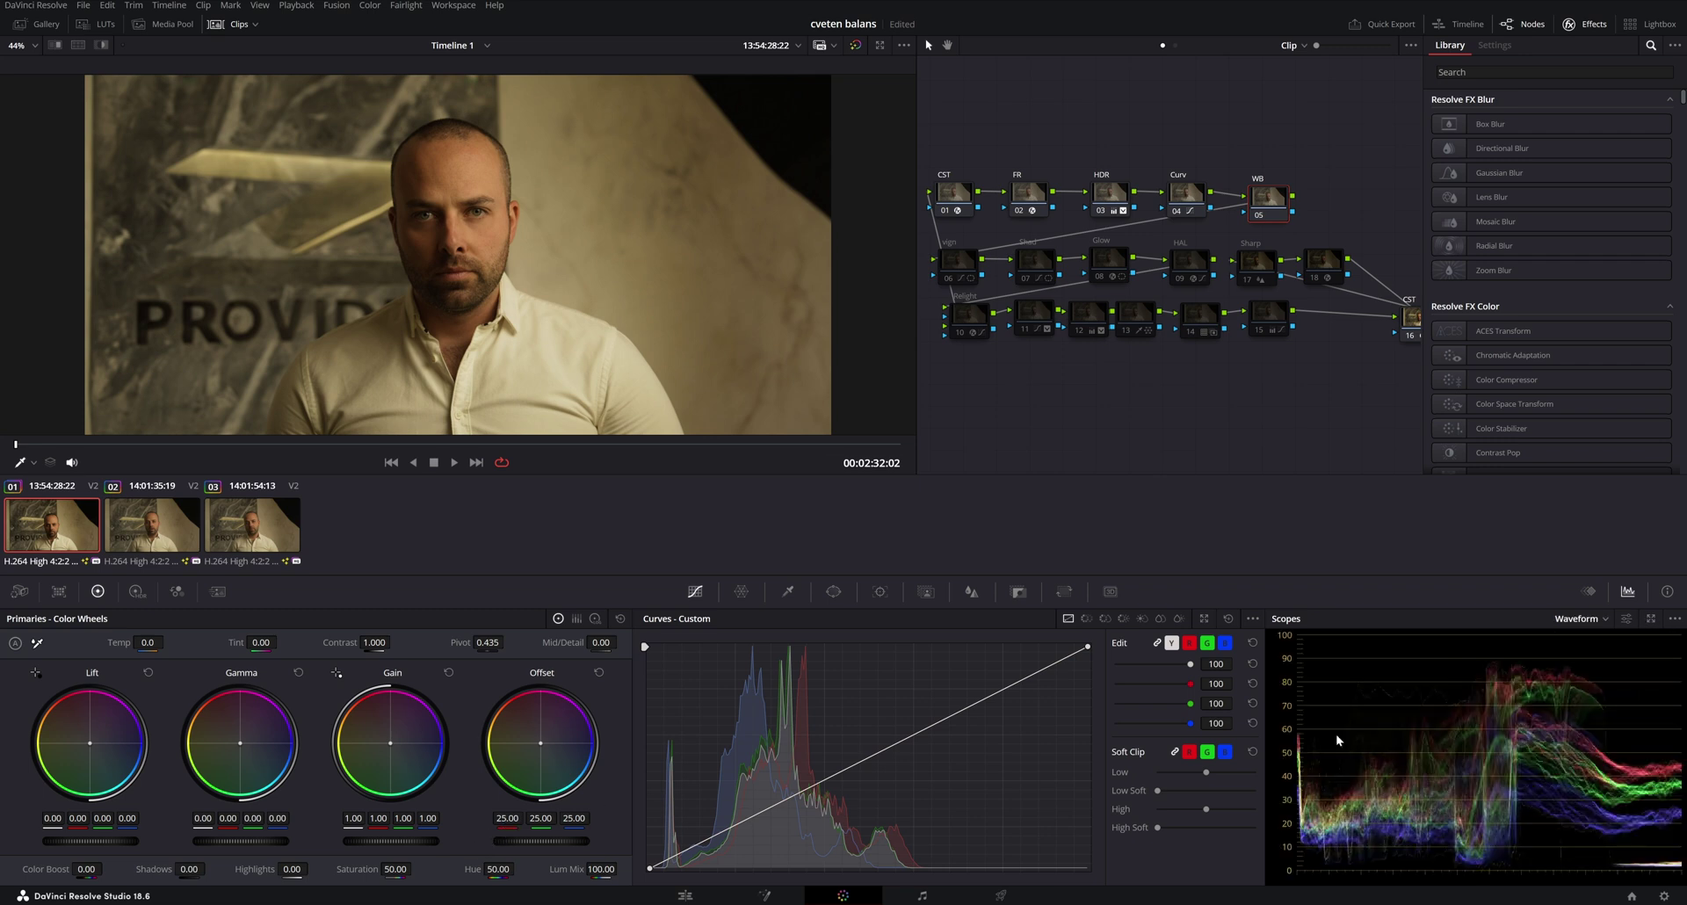
mouse_move(507, 818)
mouse_down()
mouse_move(466, 818)
mouse_move(508, 818)
mouse_up()
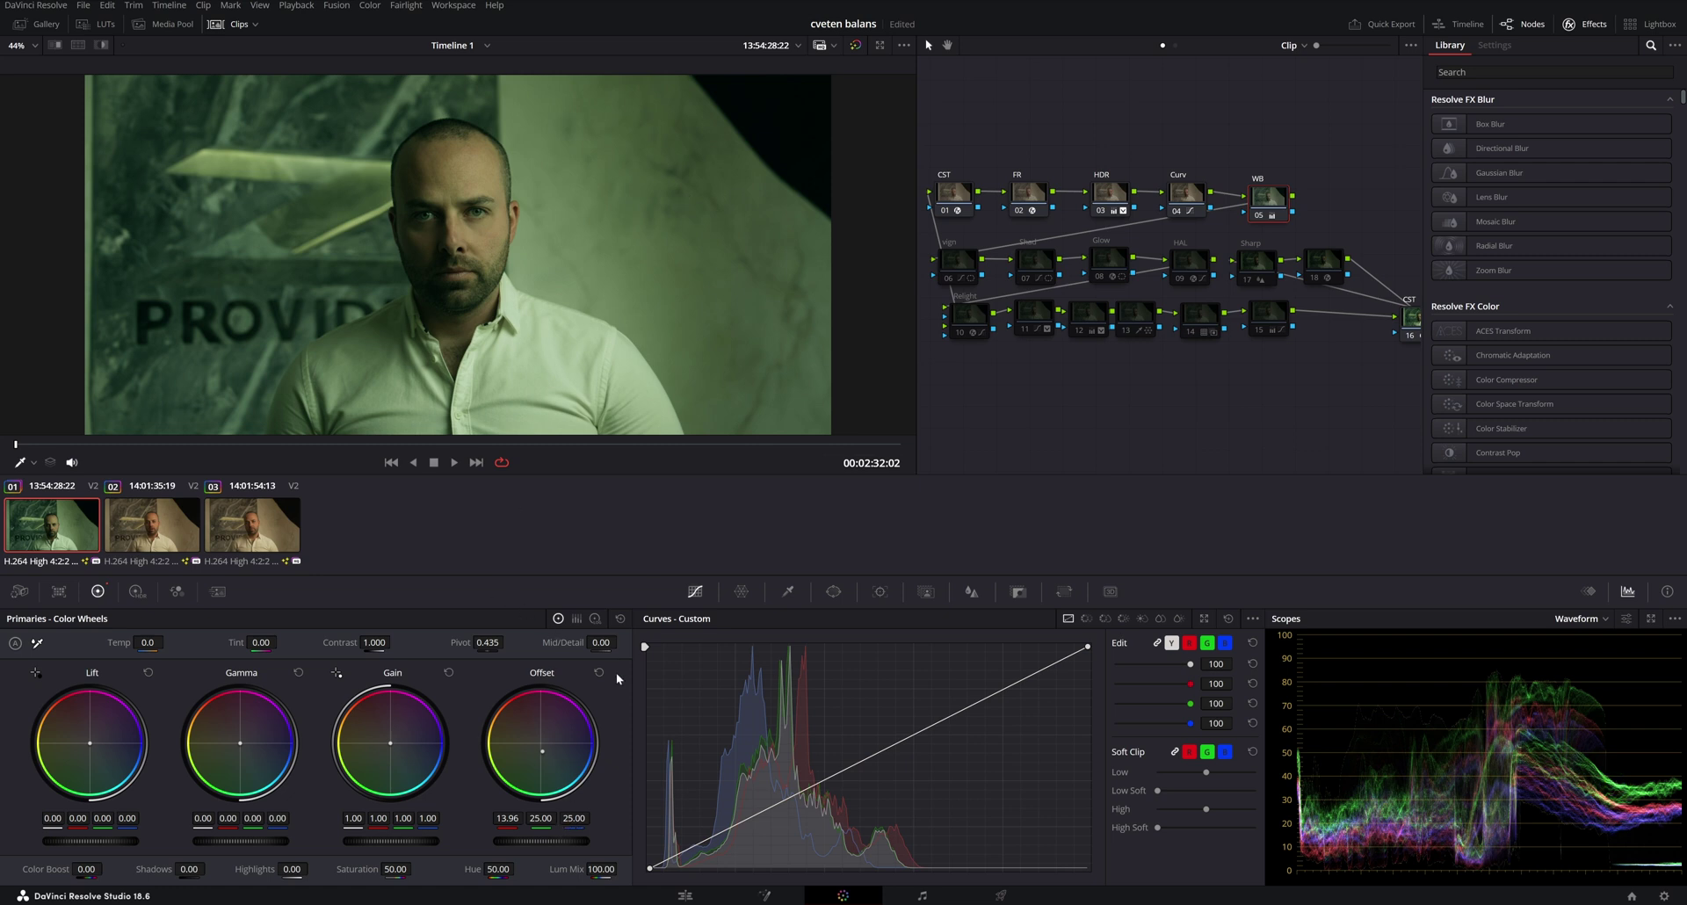
drag(574, 818, 593, 818)
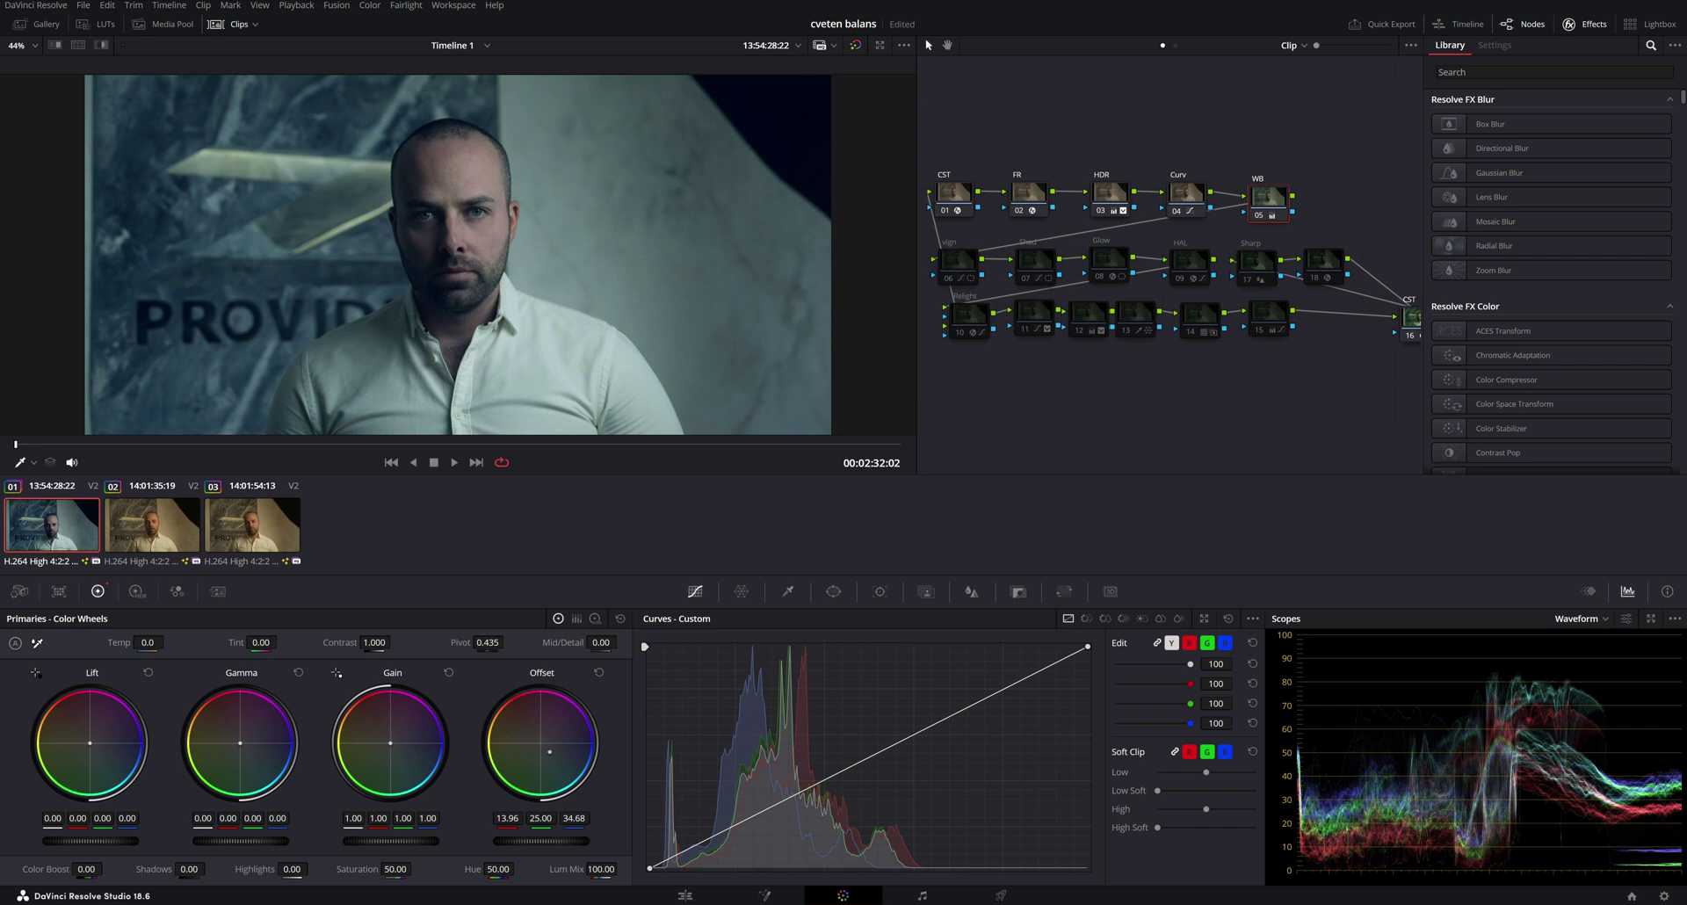
drag(574, 818, 527, 818)
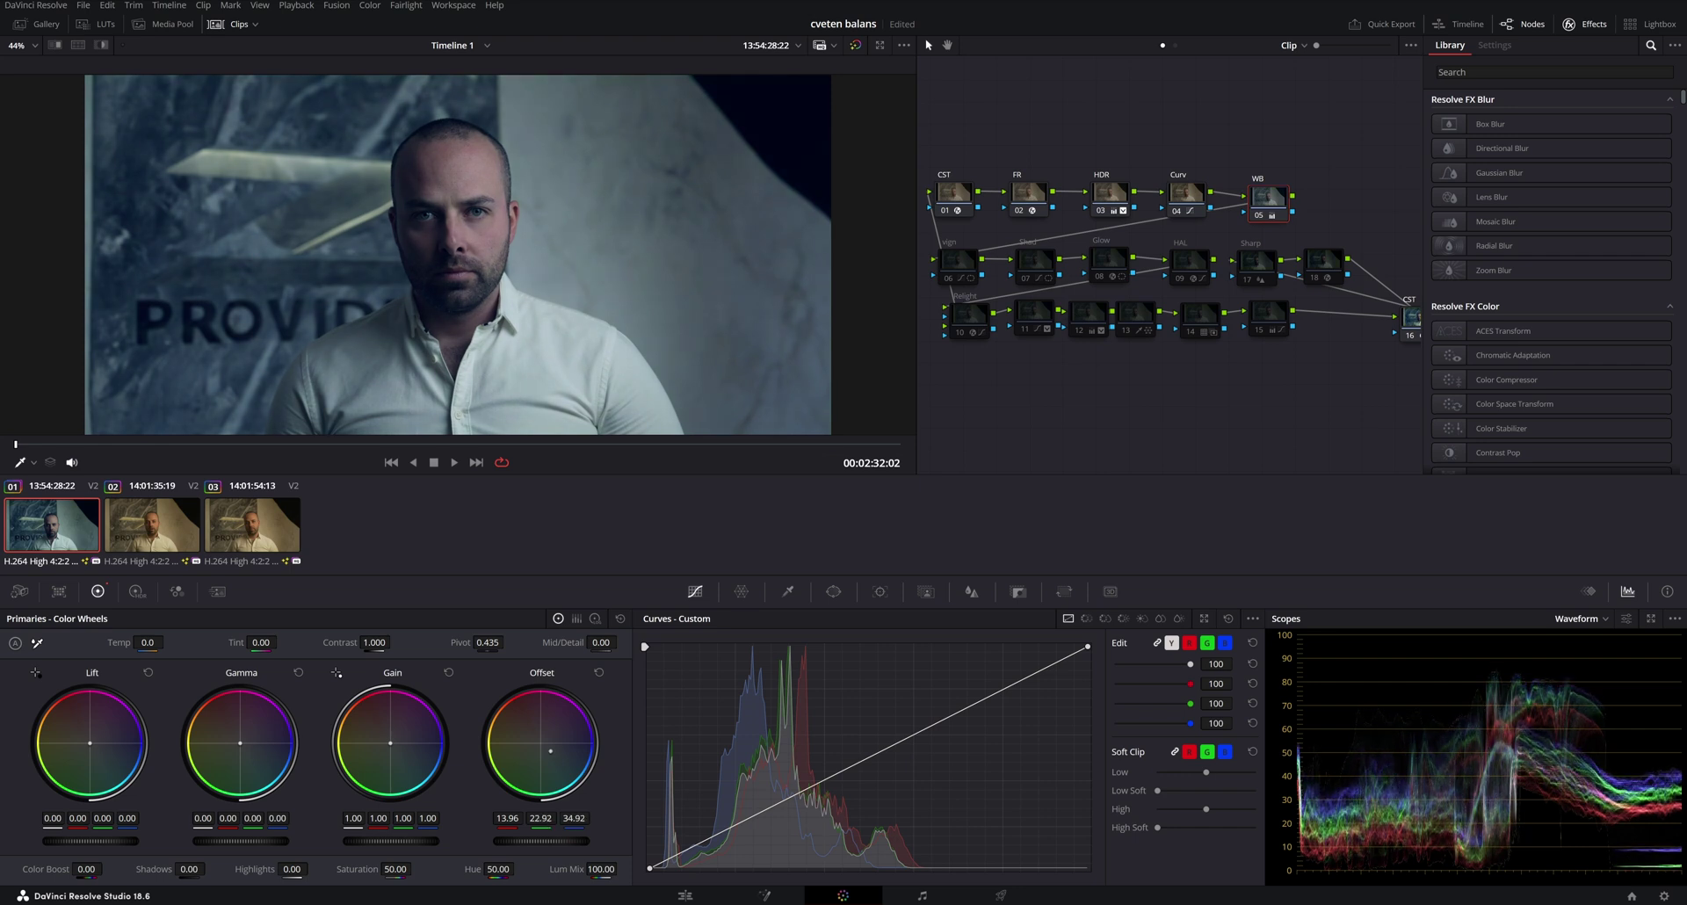
drag(551, 750, 549, 747)
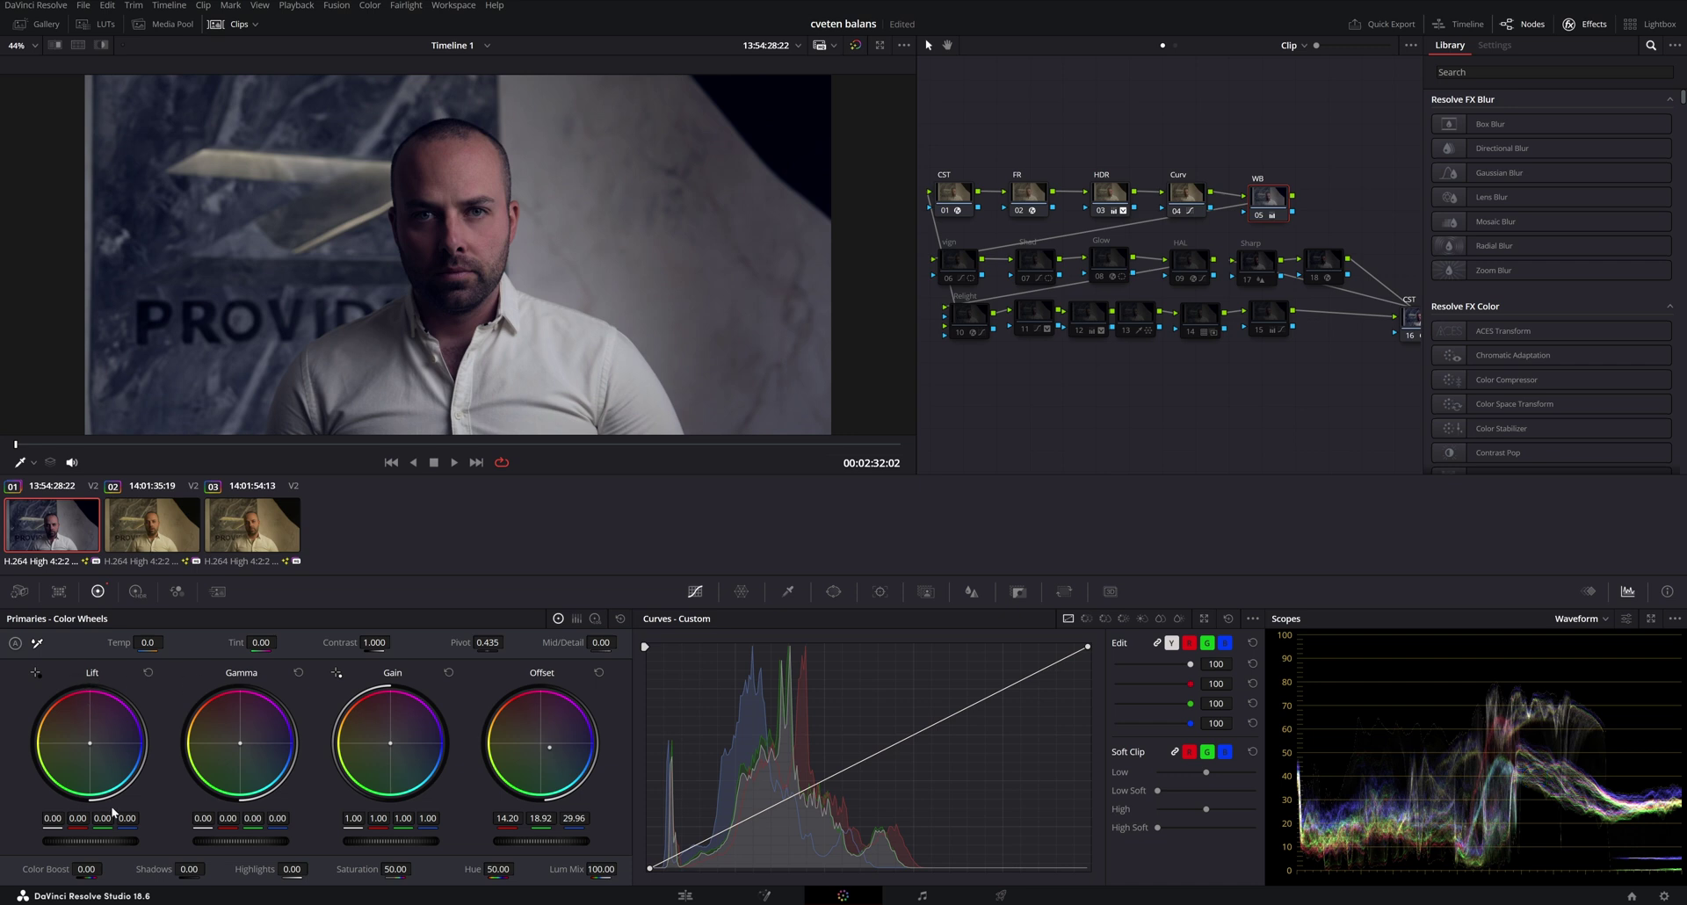
Trim Lift to add red and reduce blue to -0.08, and set Gamma blue to 0.08
mouse_move(128, 819)
mouse_down()
mouse_move(106, 819)
mouse_move(131, 819)
mouse_up()
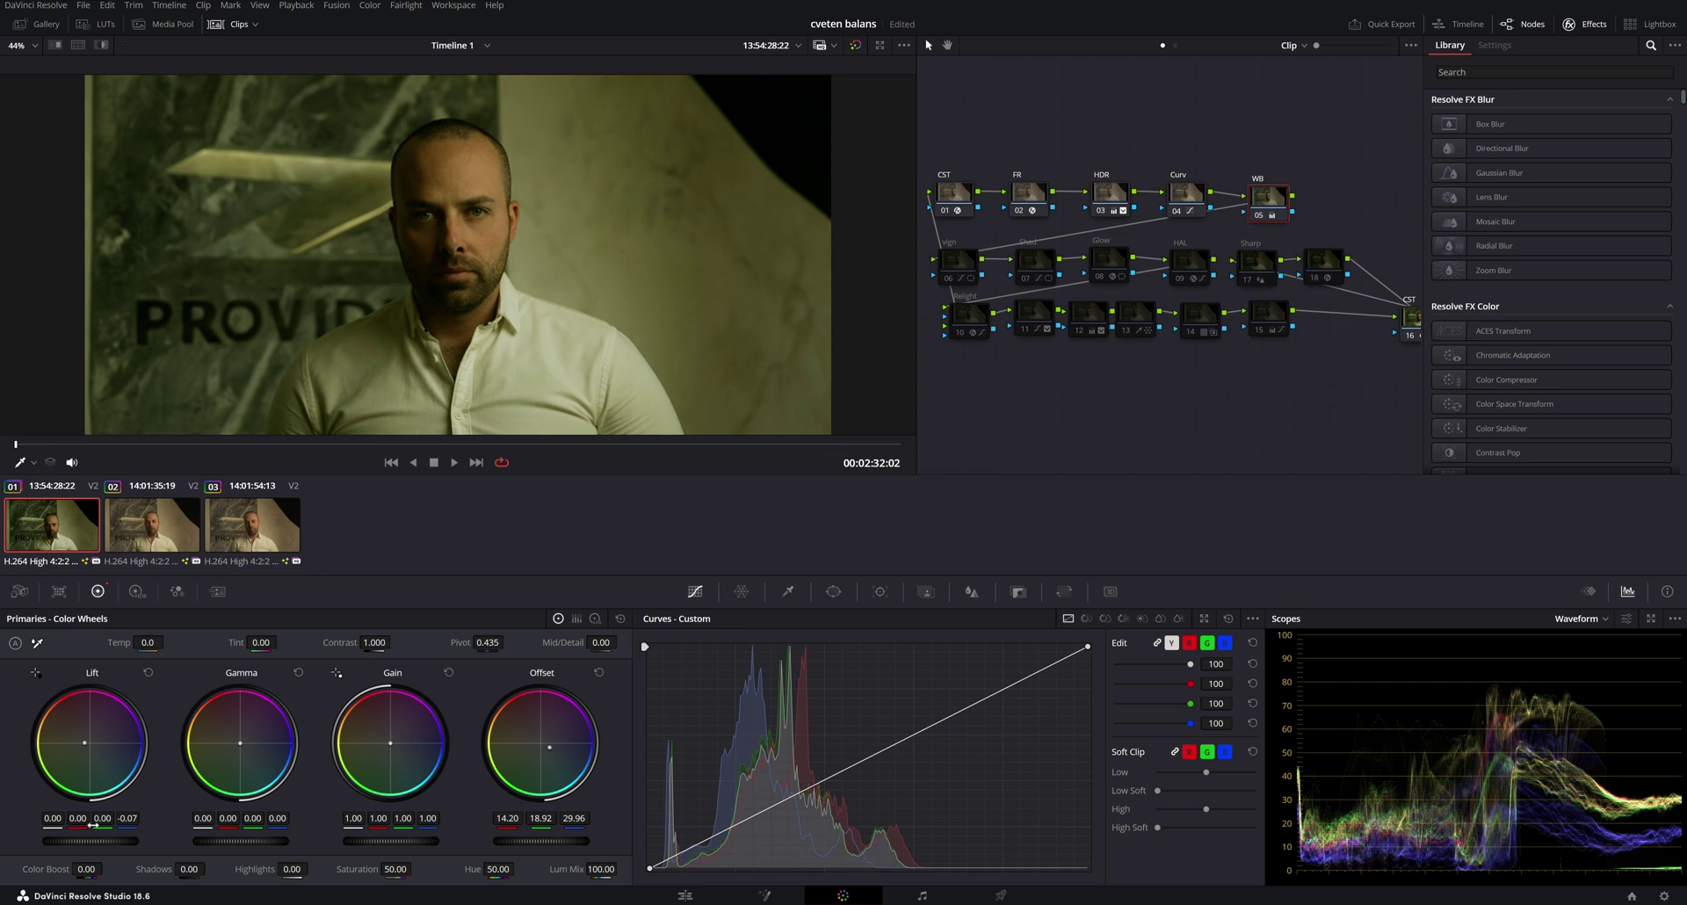
drag(77, 819, 79, 819)
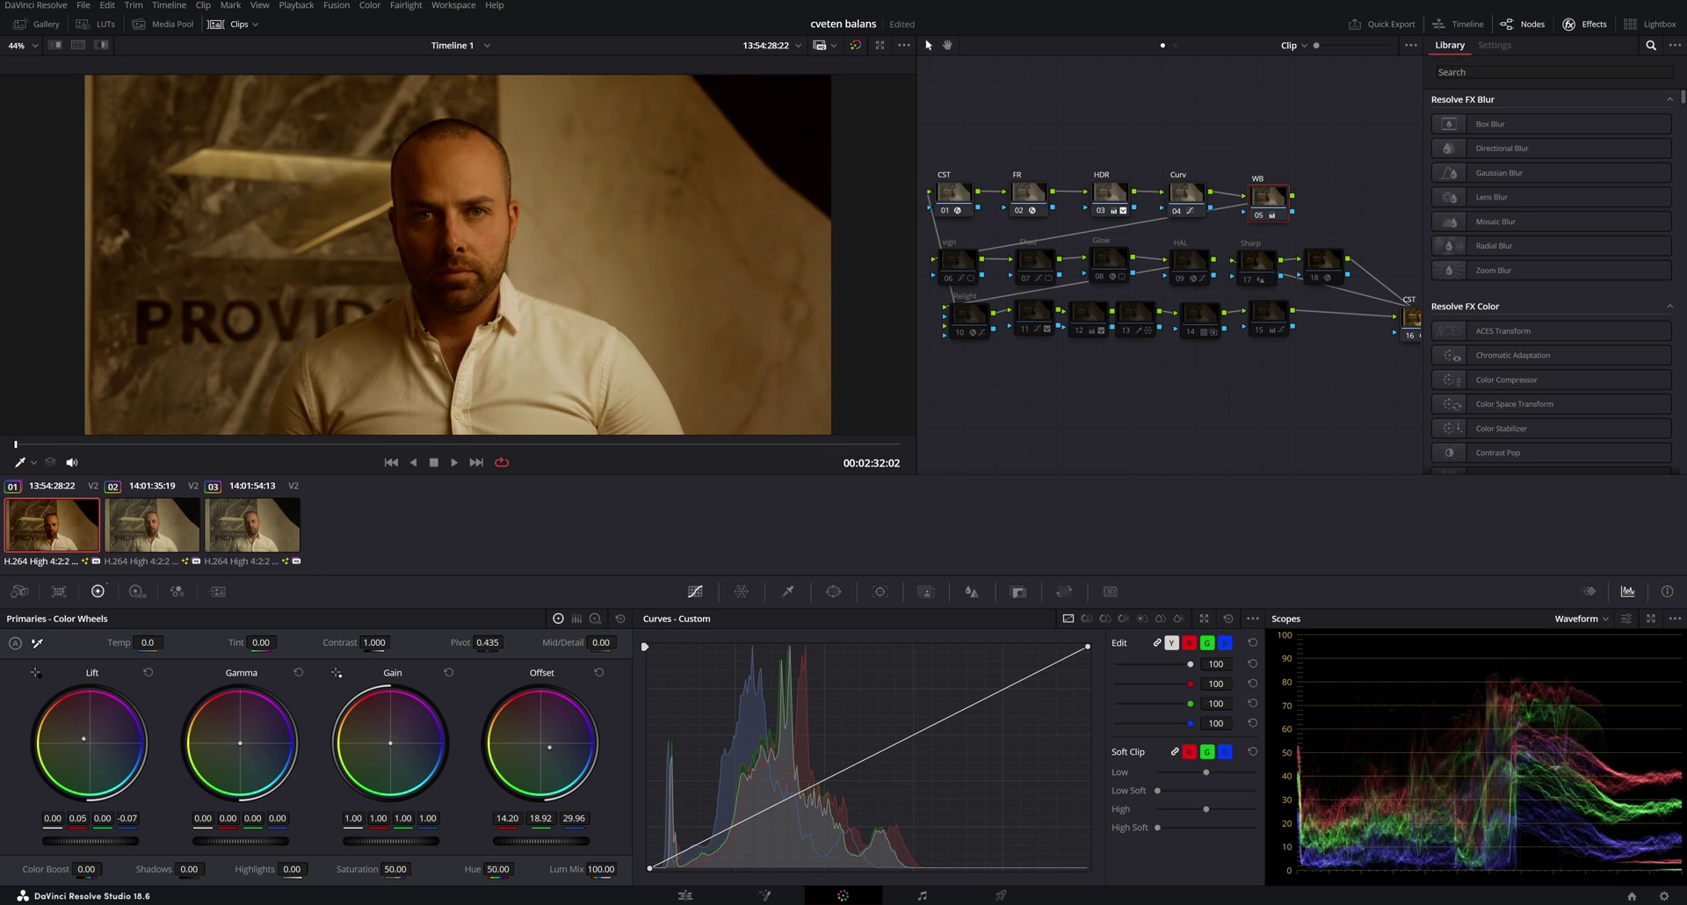
drag(84, 738, 84, 741)
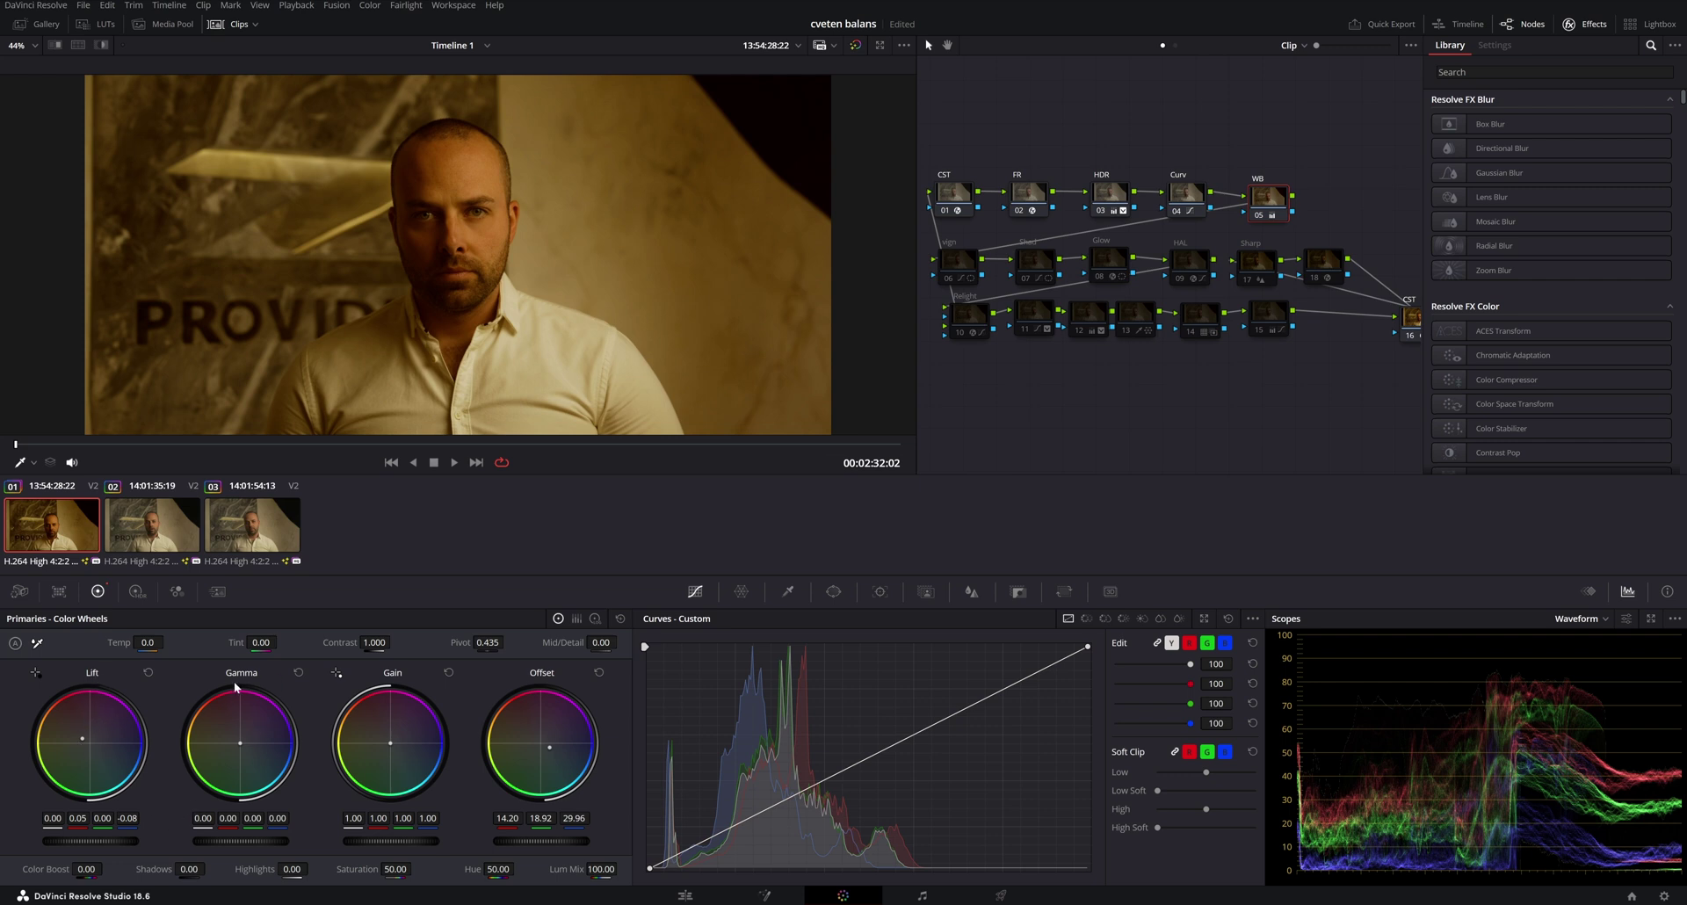
mouse_move(227, 818)
mouse_down()
mouse_move(211, 818)
mouse_move(290, 818)
mouse_up()
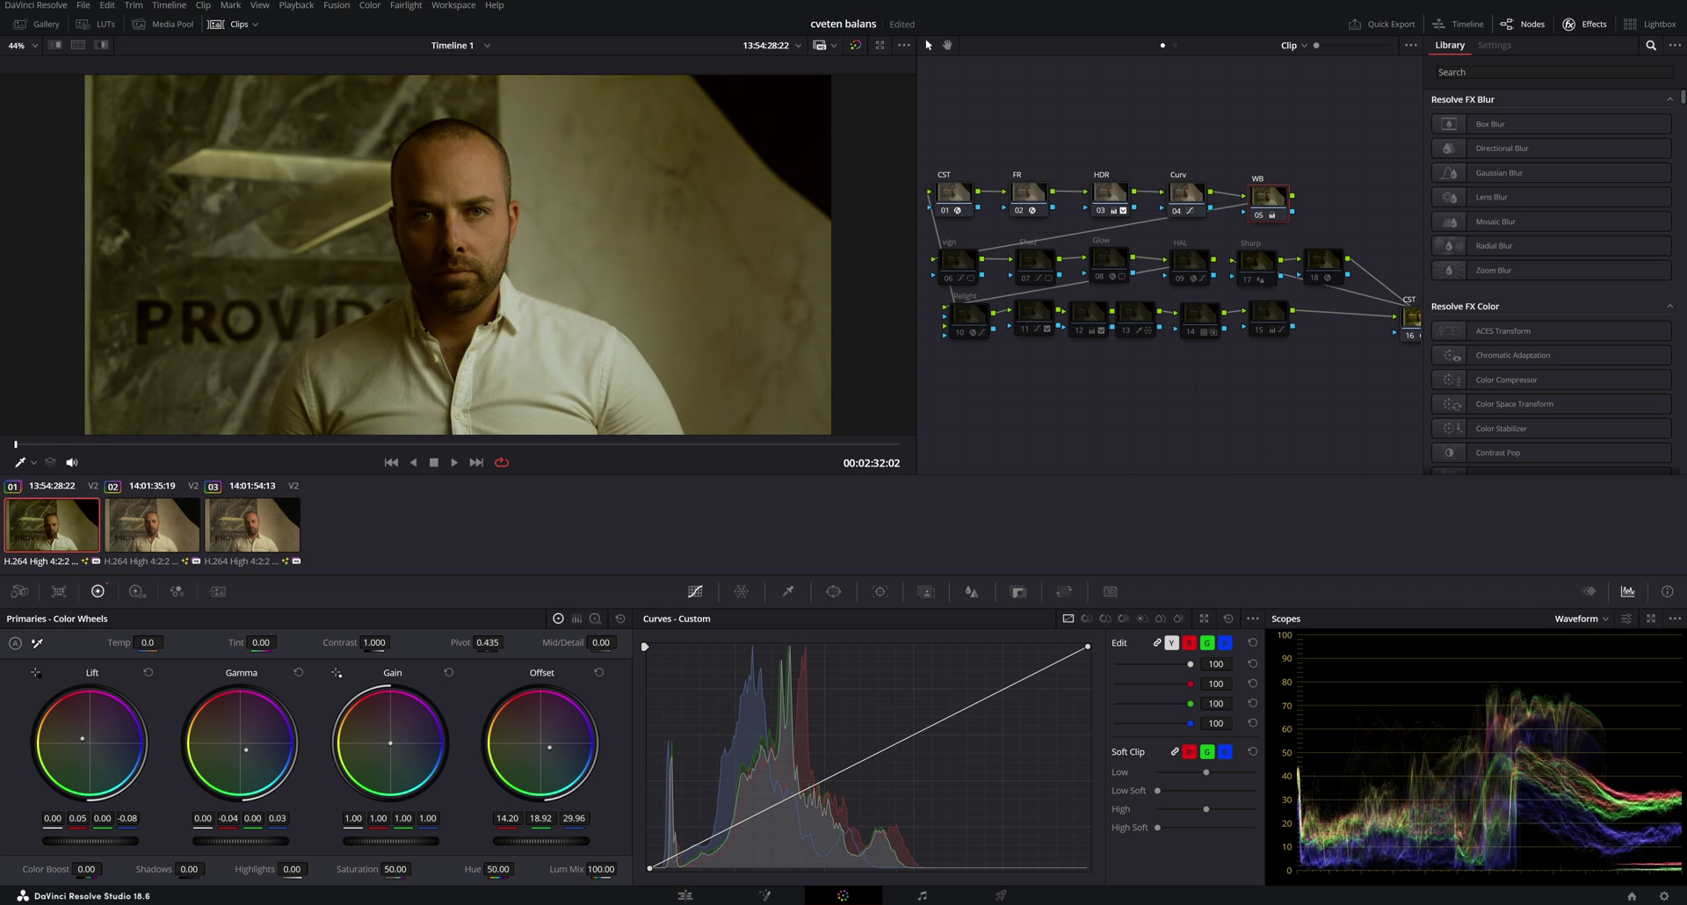
drag(290, 818, 294, 818)
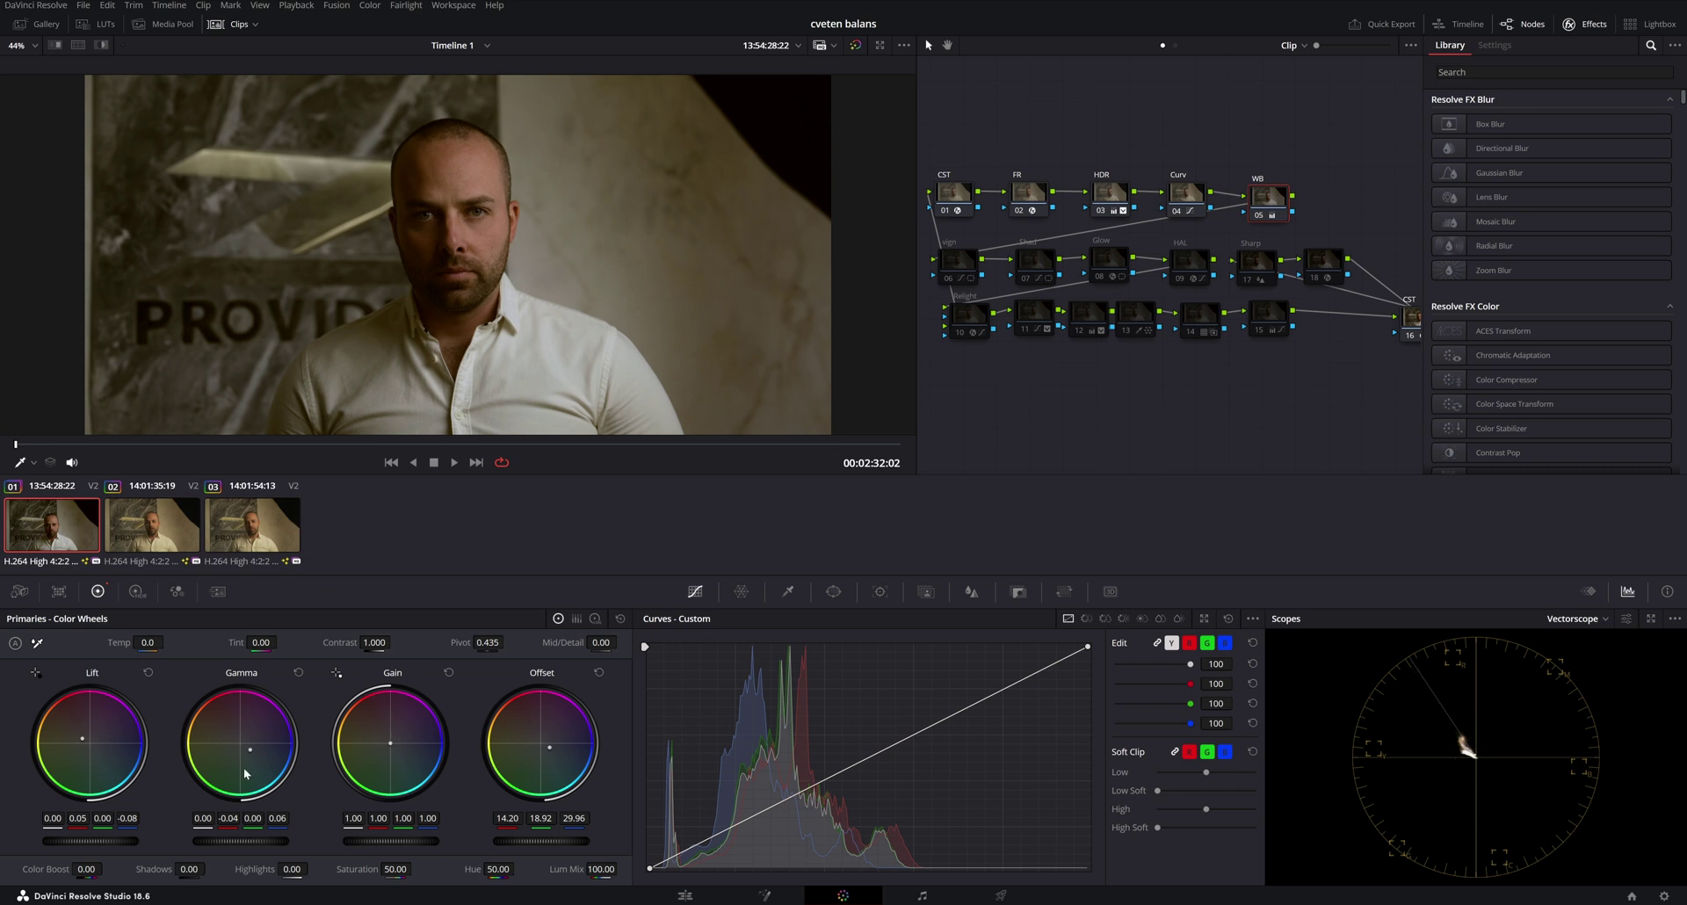
drag(278, 818, 226, 818)
Set Gain red 1.07 and blue 0.97, Offset to 13.32, 18.68, 31.64, plus more shadow red
drag(380, 816, 387, 816)
drag(432, 819, 425, 818)
drag(541, 817, 545, 817)
drag(78, 818, 81, 818)
Re-enable the lower rows of nodes and toggle them to compare the neutral grade
drag(952, 387, 1335, 255)
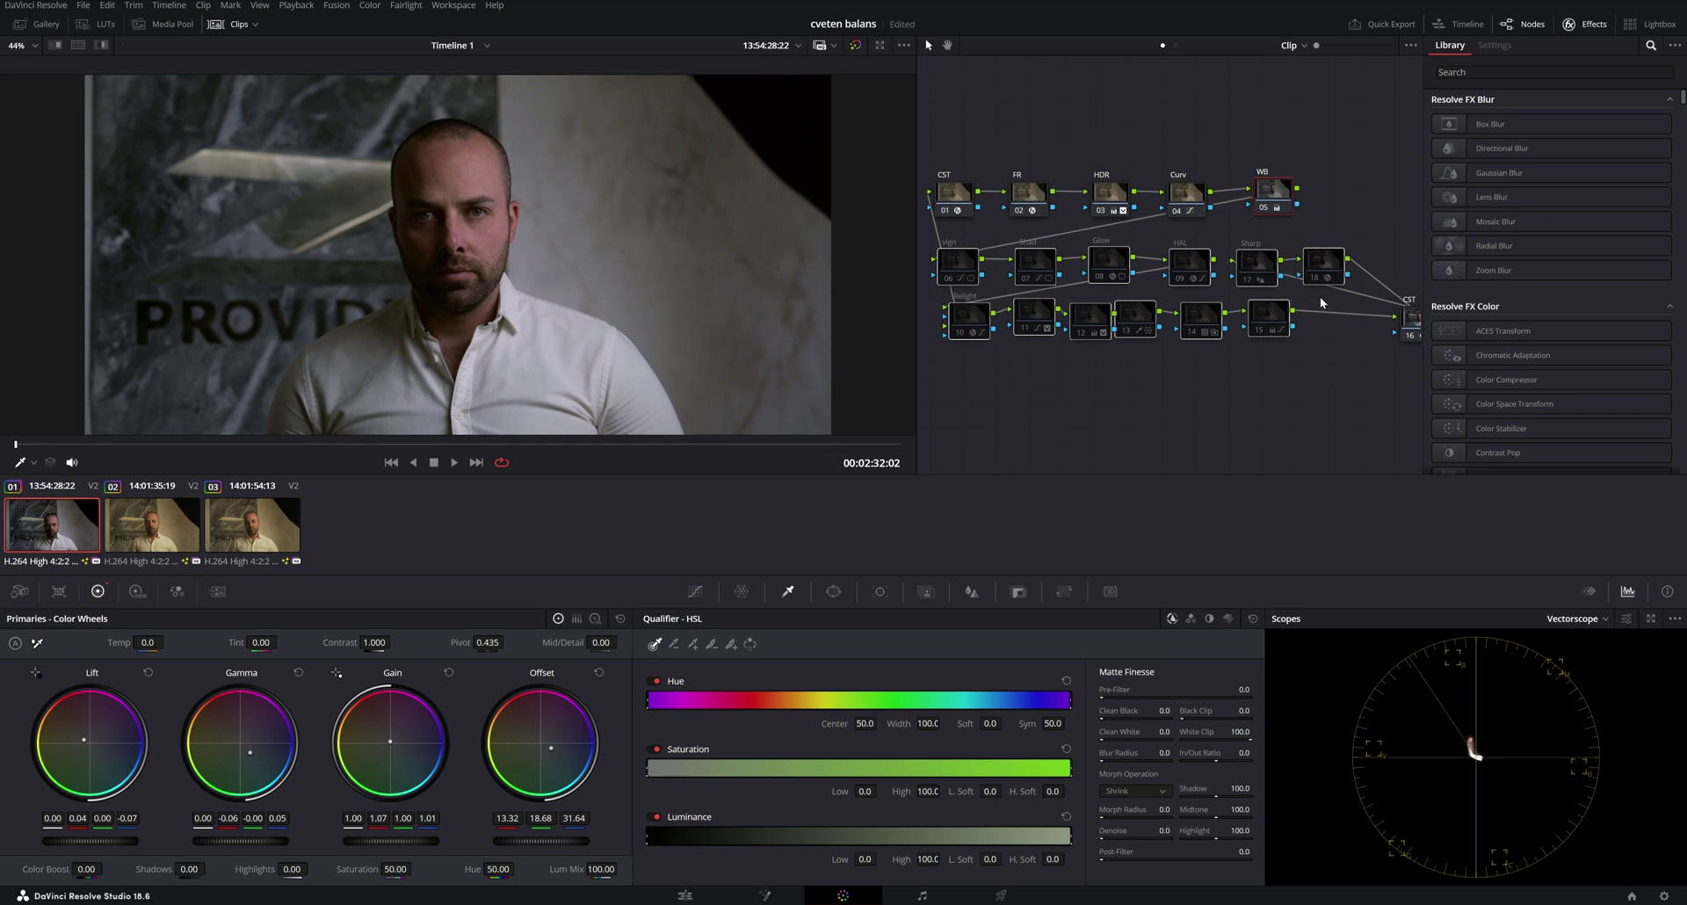
key(ctrl+d)
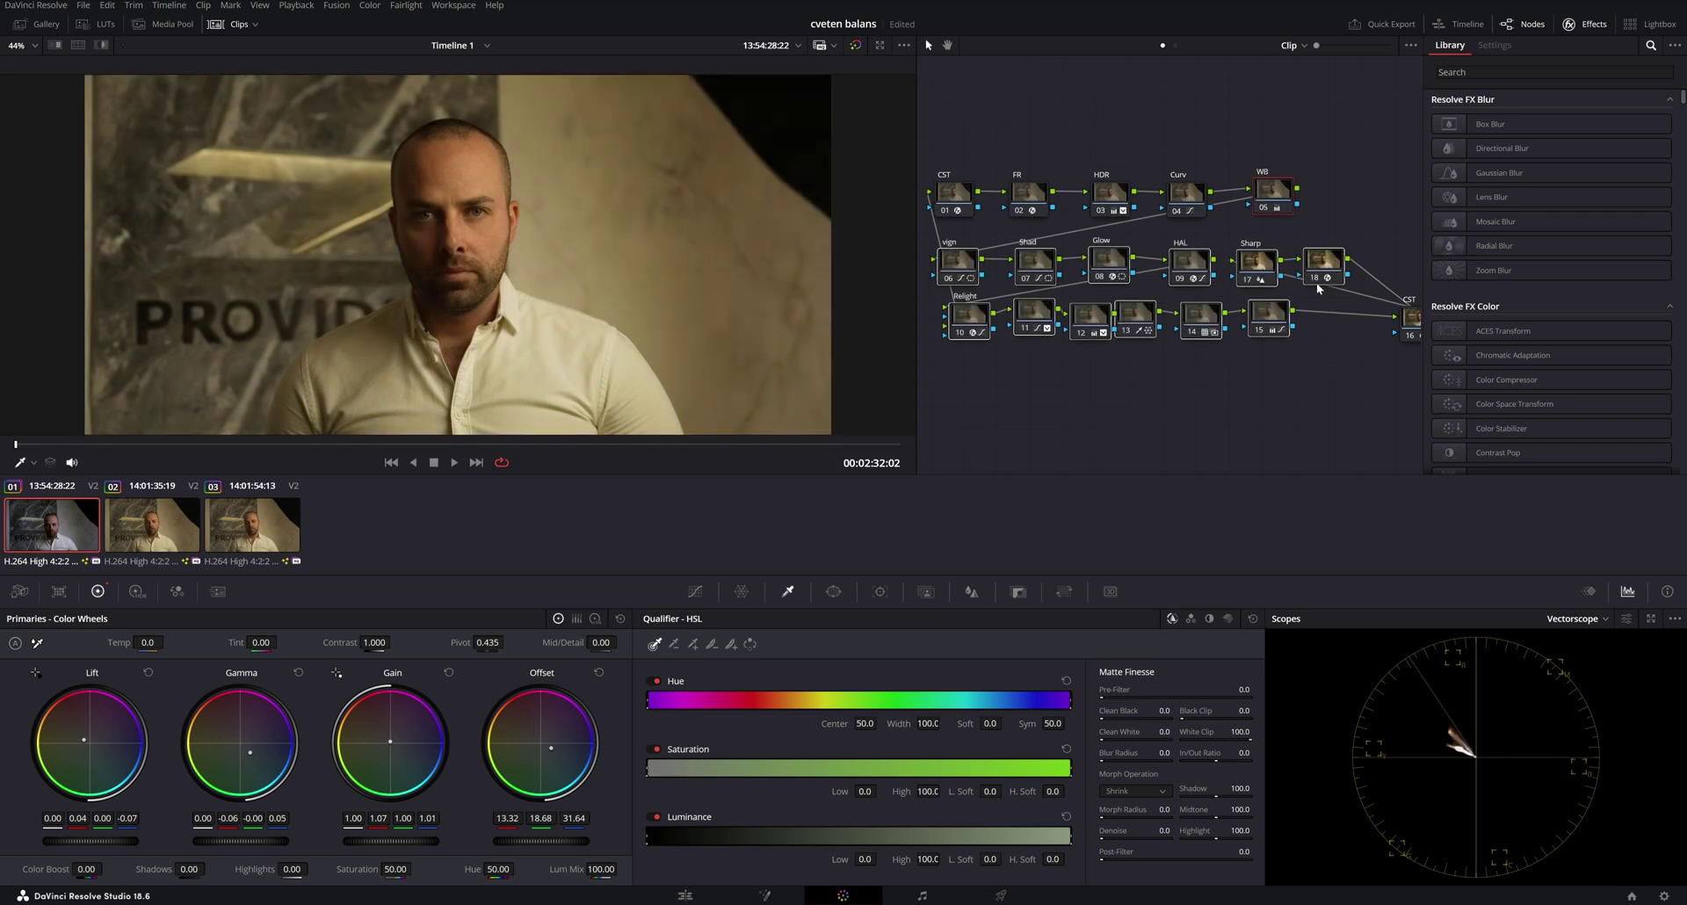
key(ctrl+d)
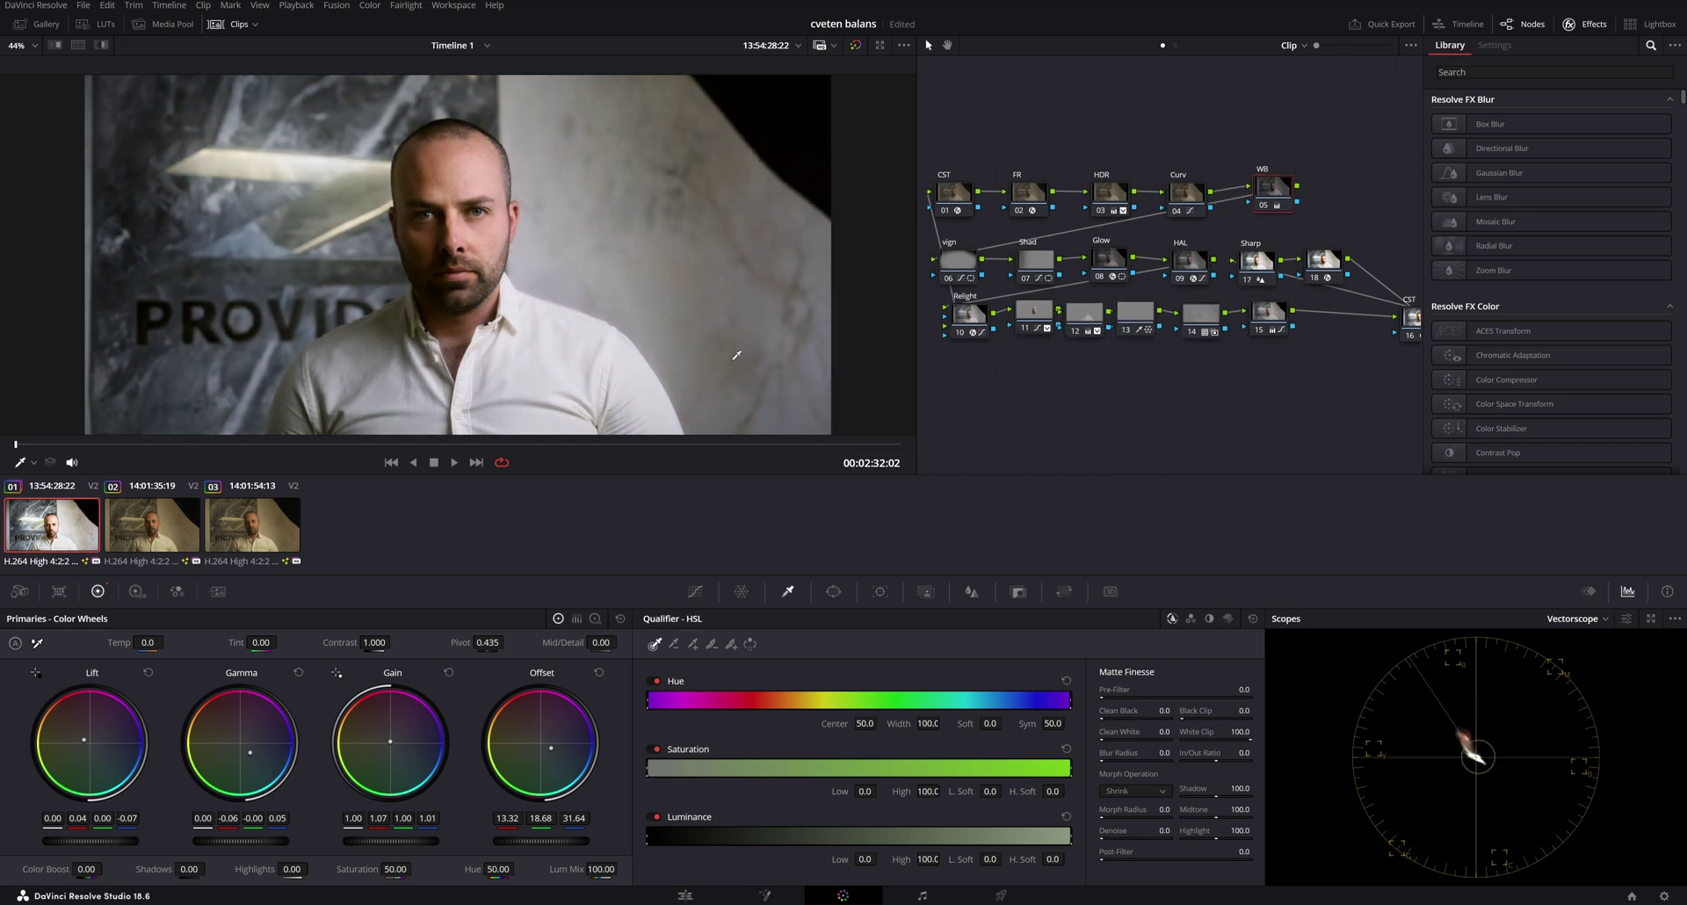
Cycle through grade versions to compare against the original, then save the project
key(ctrl+n)
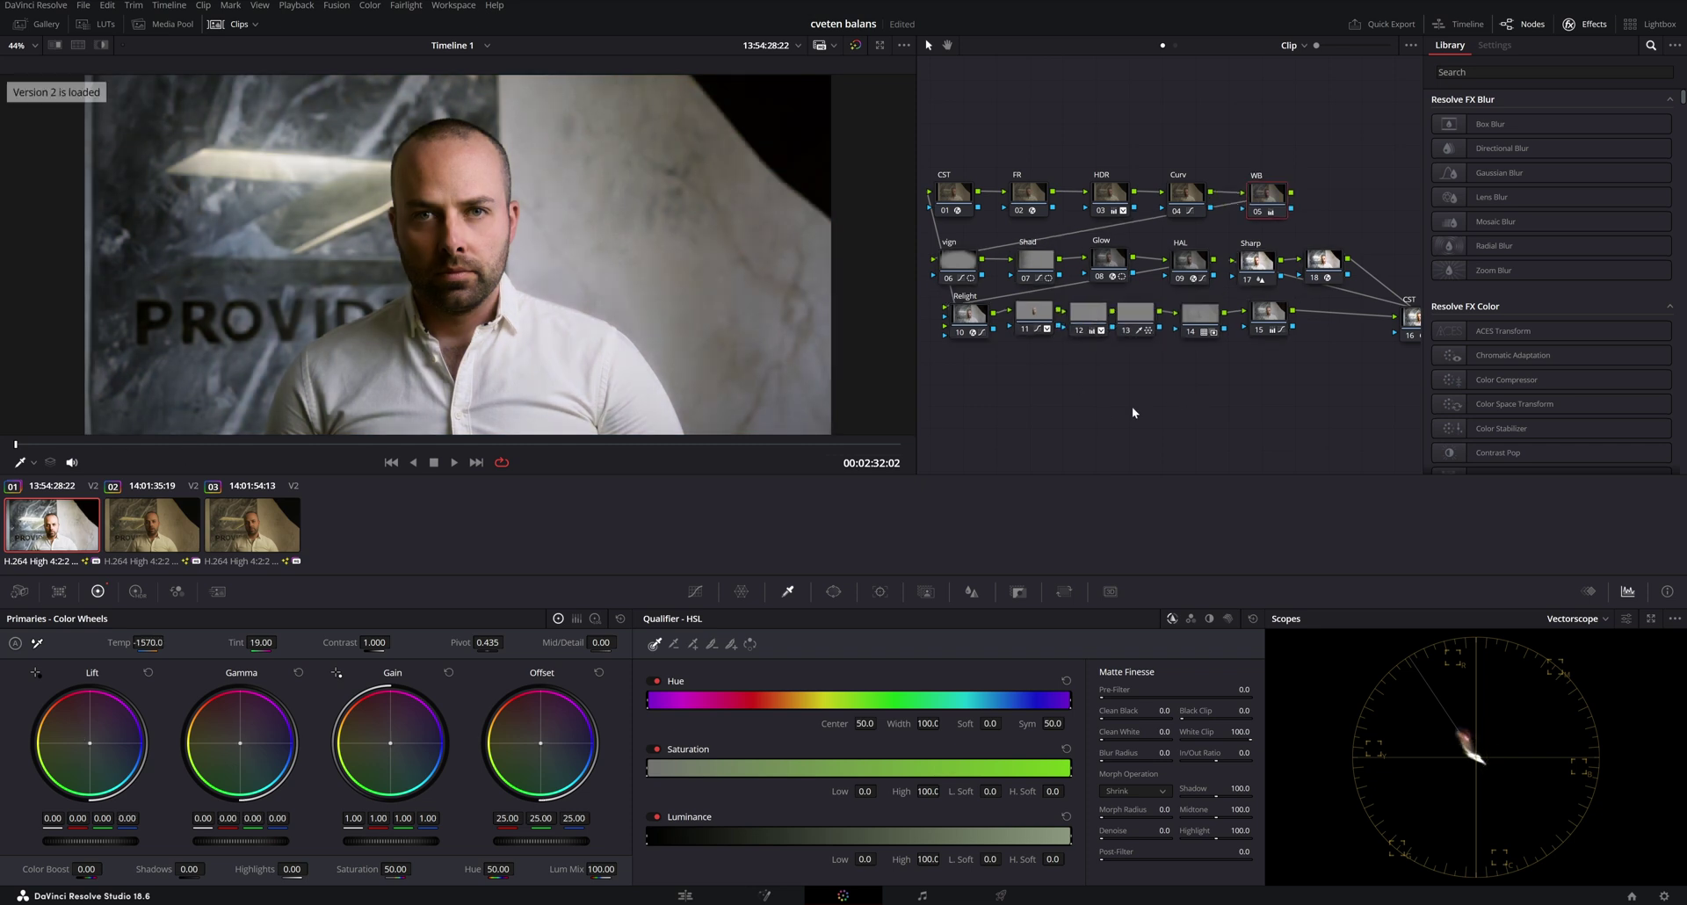
key(ctrl+d)
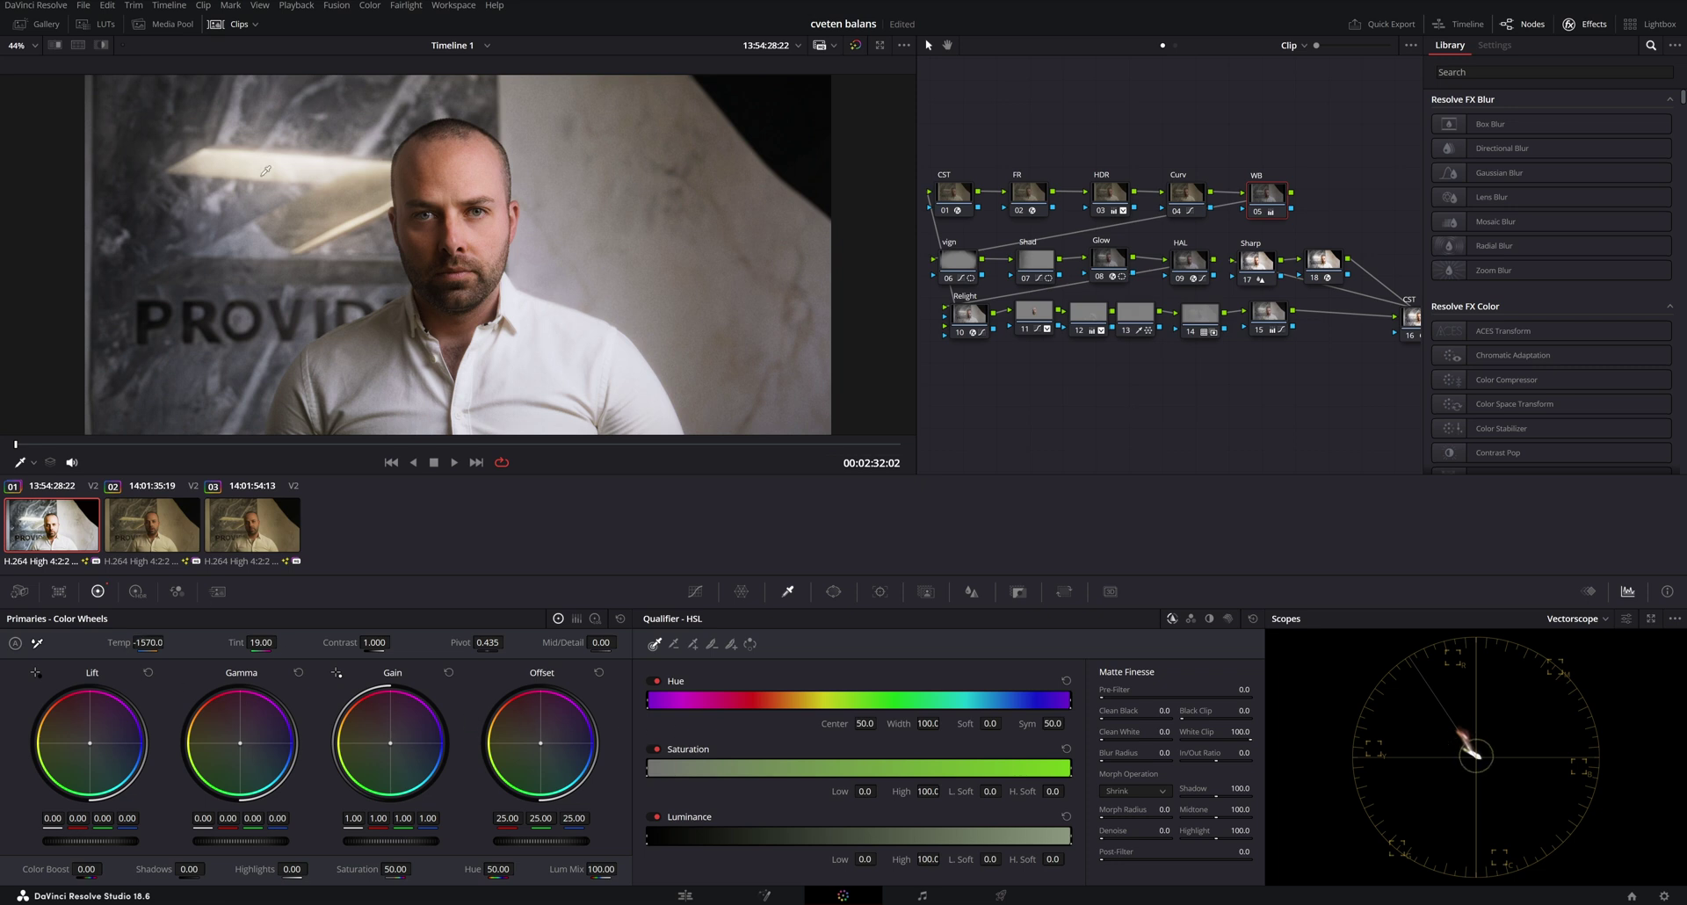
key(ctrl+b)
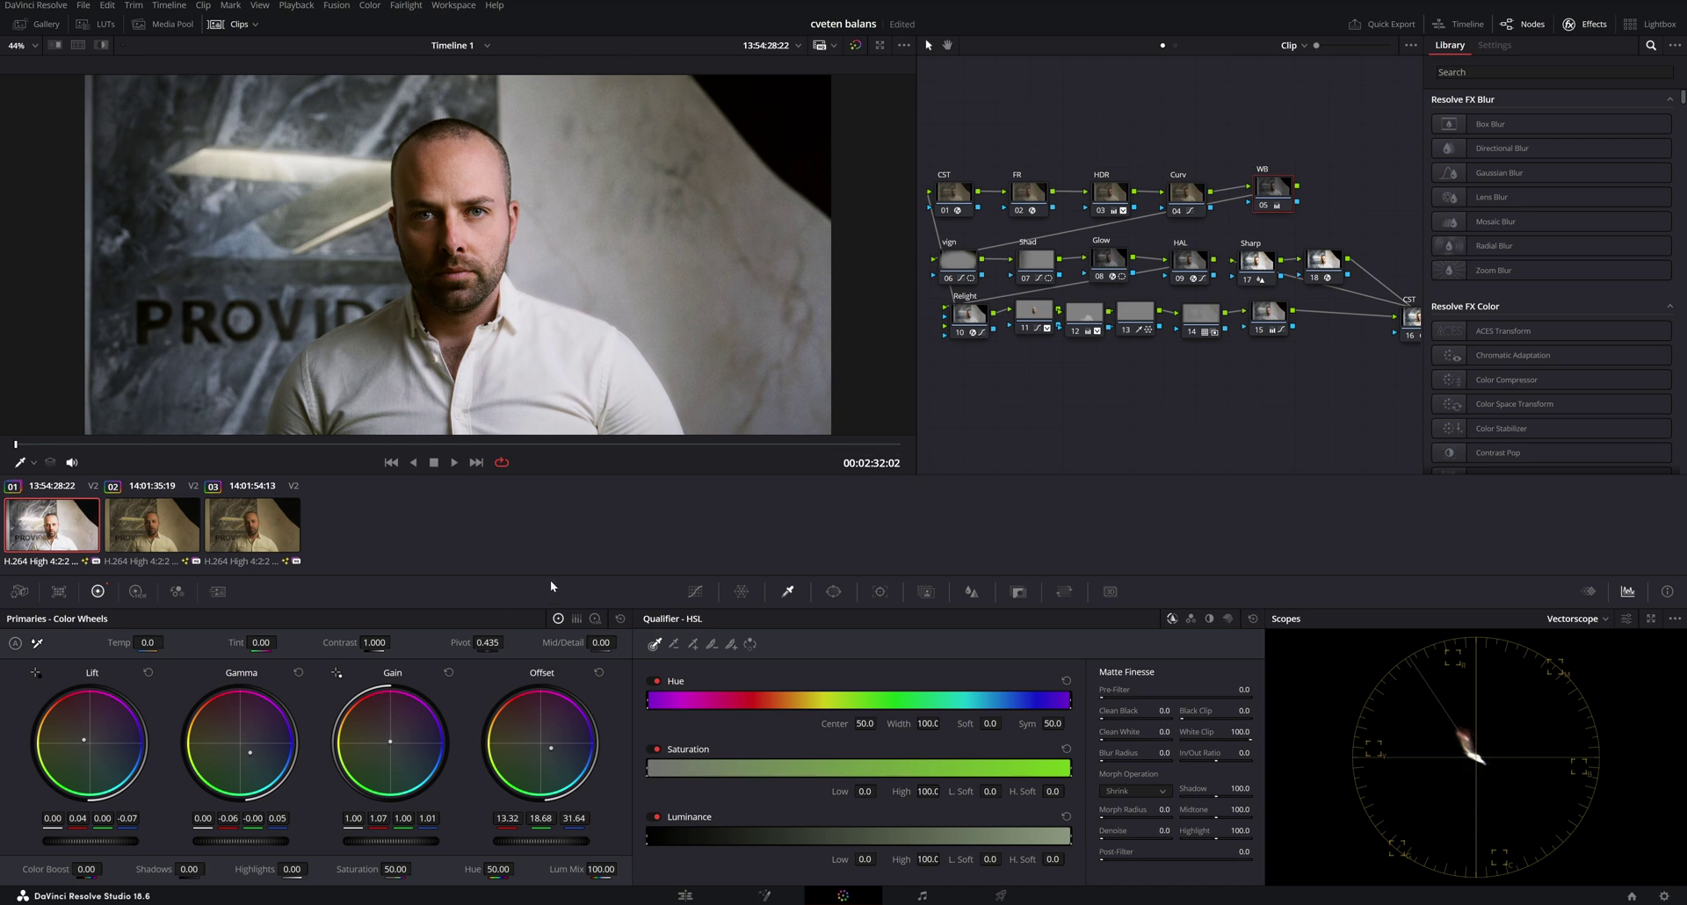
key(ctrl+s)
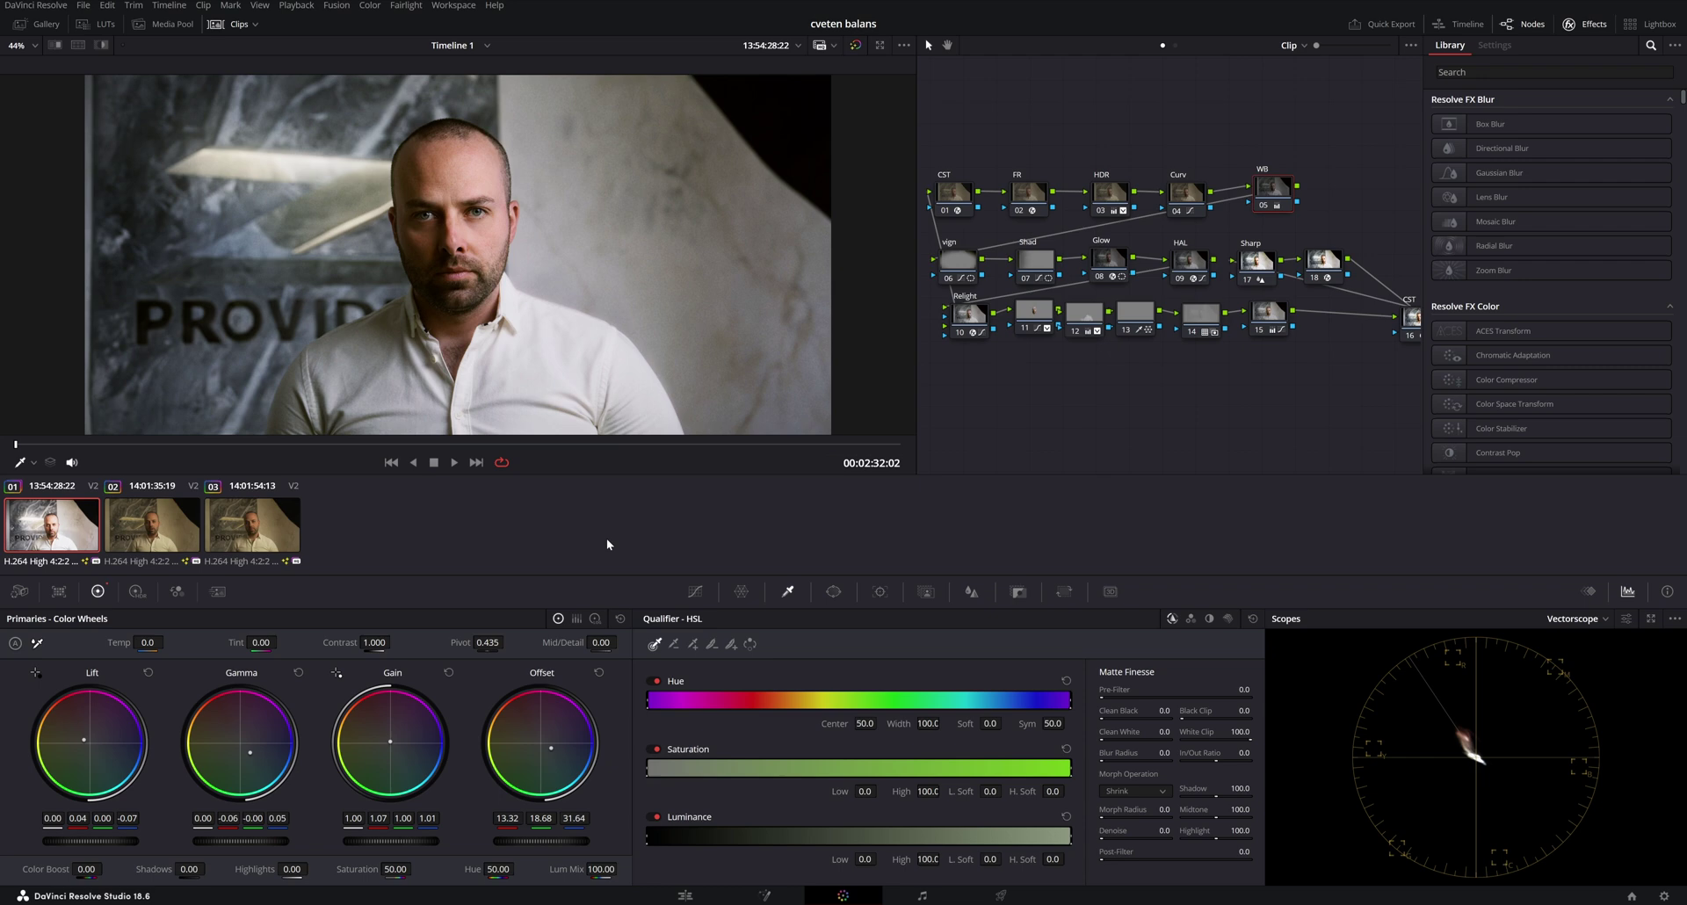